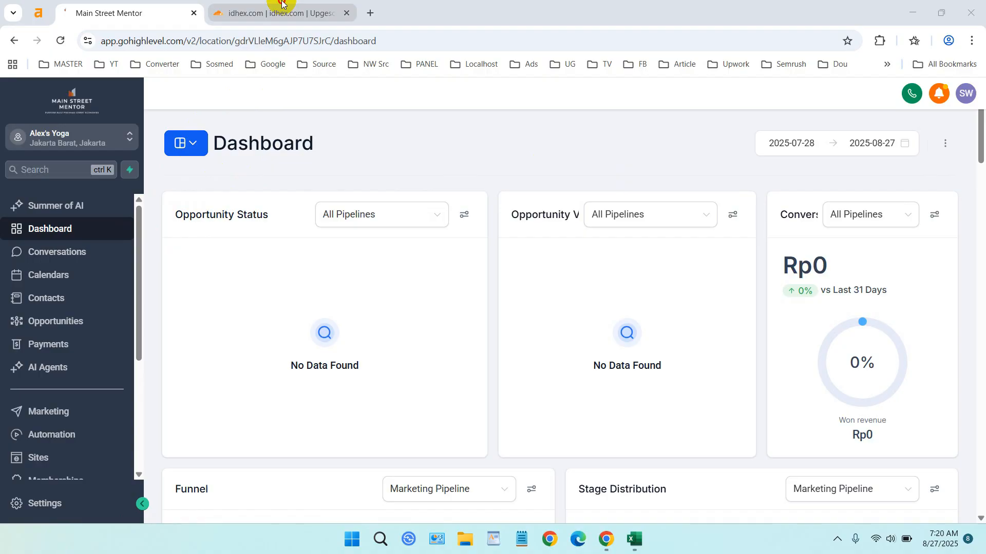
Switch to the Cloudflare dashboard and examine the idhex.com overview and its DNS setup details.
{"action": "left_click", "coordinate": [282, 11]}
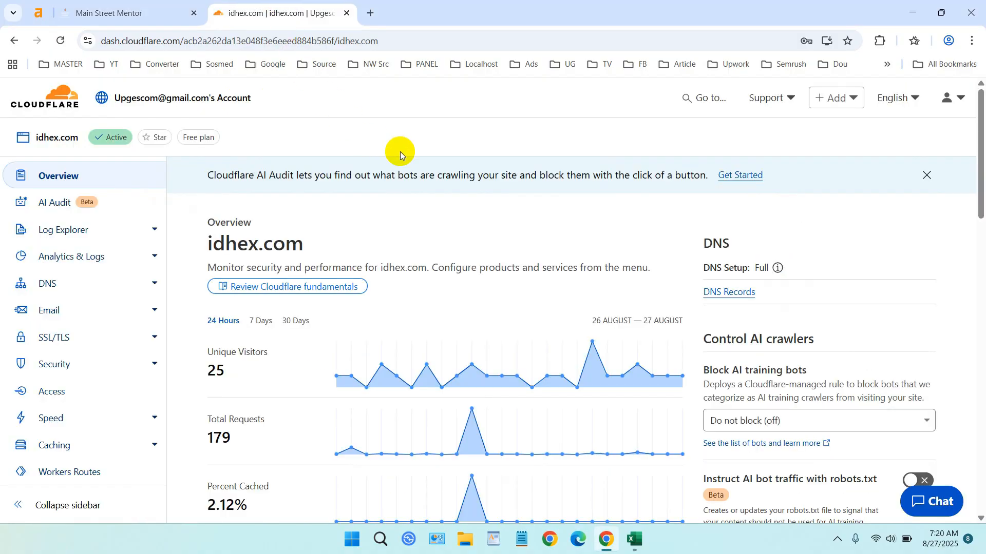
{"action": "left_click", "coordinate": [323, 244]}
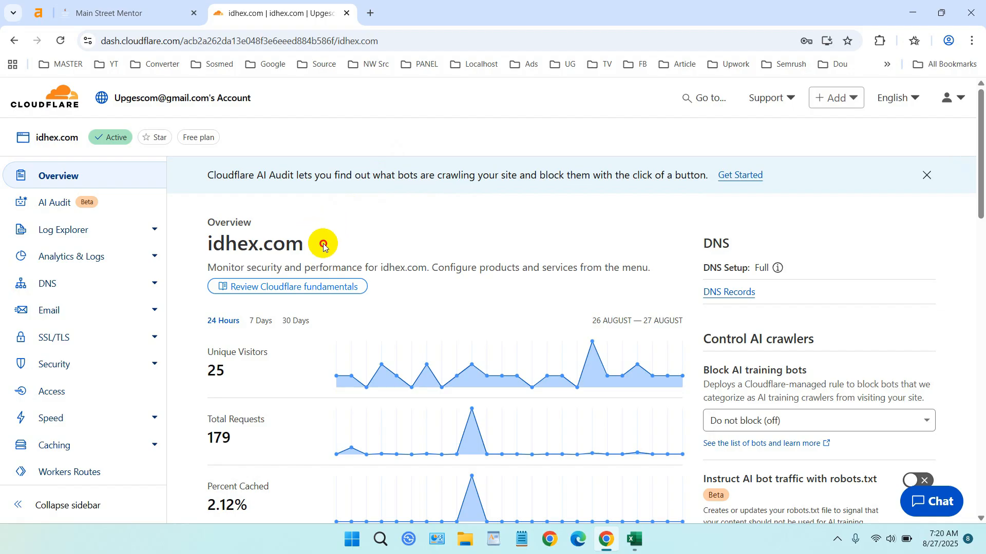
{"action": "left_click_drag", "start_coordinate": [323, 244], "coordinate": [207, 244]}
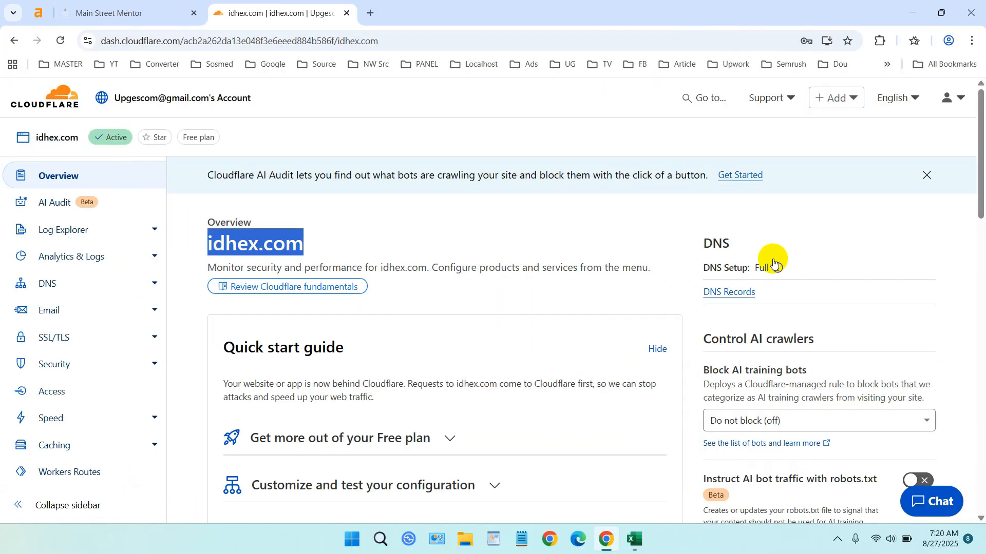
{"action": "mouse_move", "coordinate": [403, 308]}
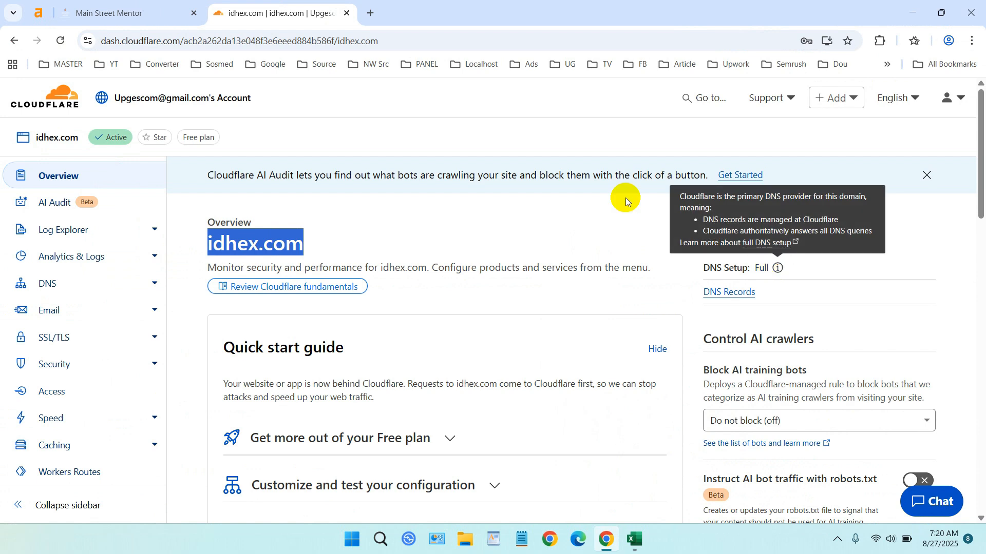
Return to HighLevel, open the domain settings for Sites and start connecting a new domain.
{"action": "left_click", "coordinate": [148, 10]}
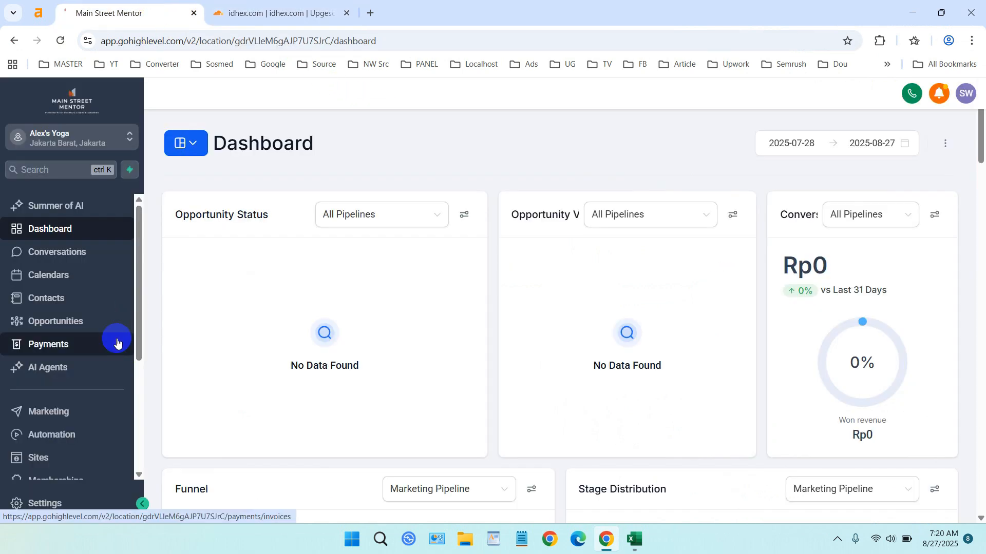
{"action": "scroll", "coordinate": [117, 343], "scroll_direction": "down", "scroll_amount": 3}
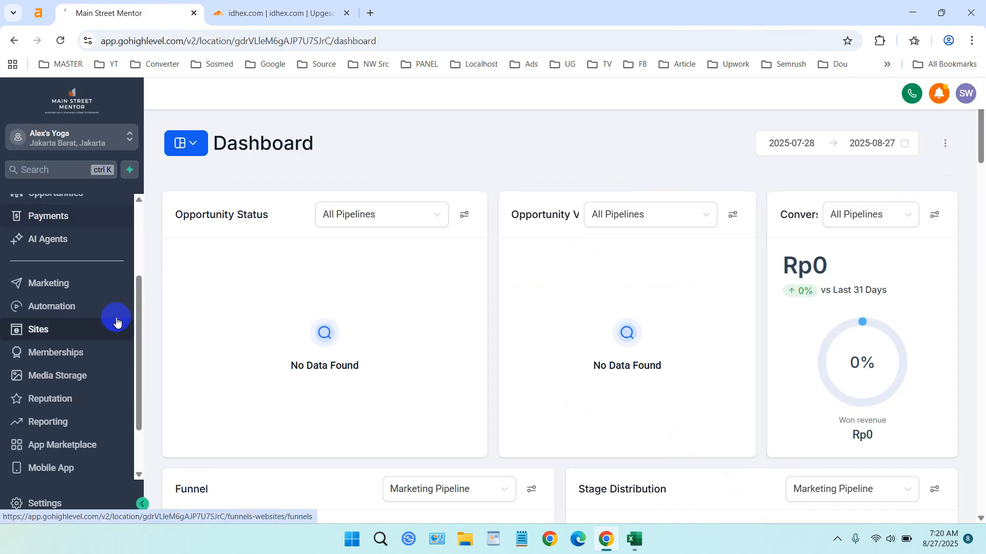
{"action": "left_click", "coordinate": [71, 335]}
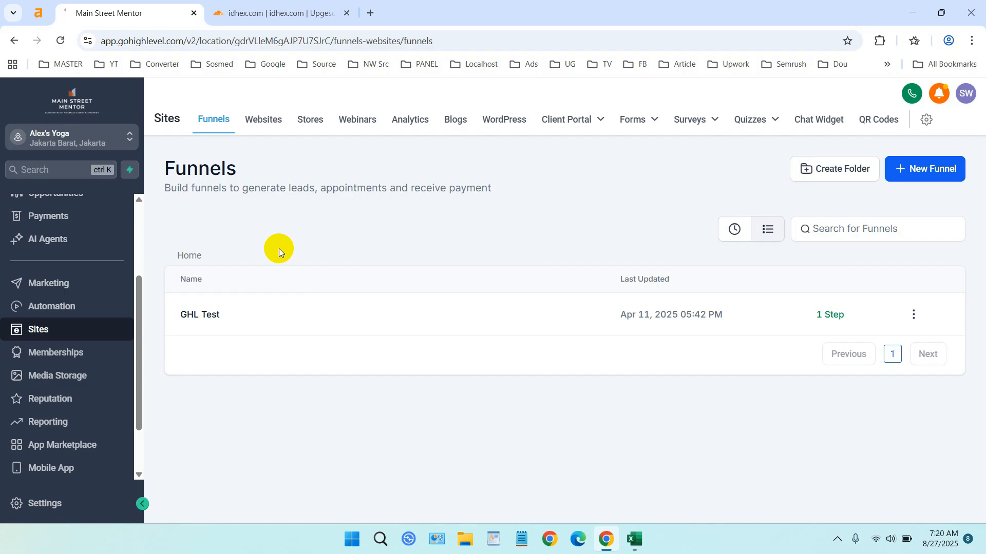
{"action": "left_click", "coordinate": [929, 125]}
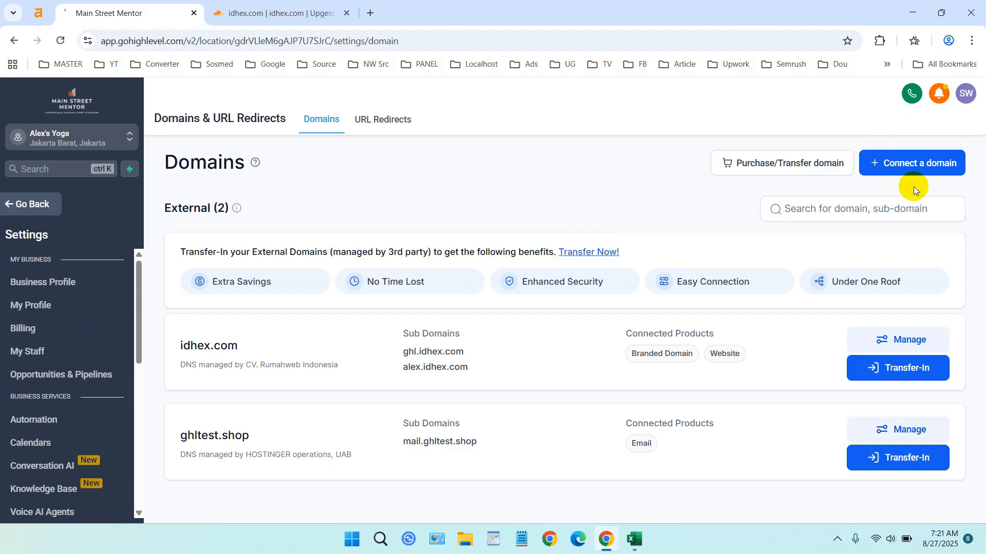
{"action": "left_click", "coordinate": [927, 170]}
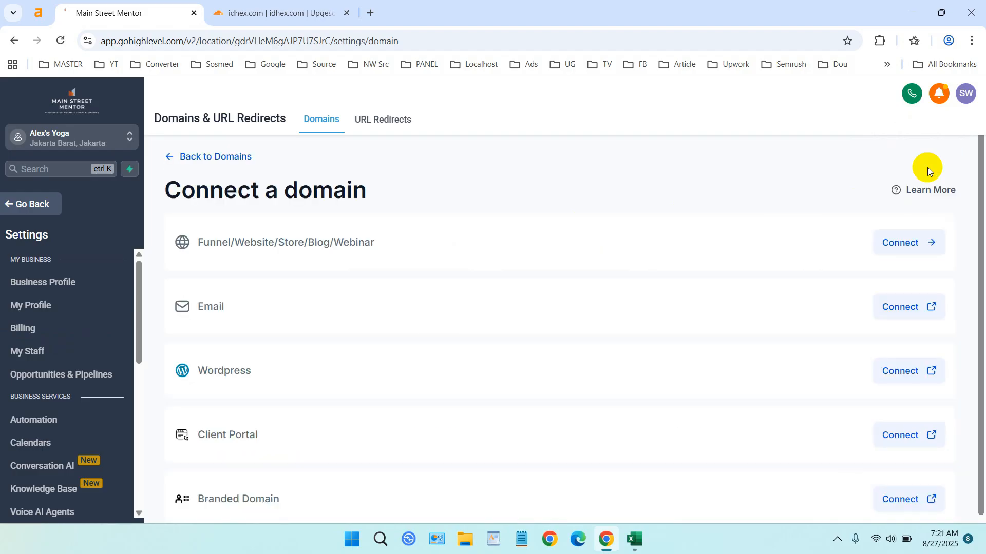
Review the connection types and choose to connect a domain for Funnel/Website/Store/Blog/Webinar.
{"action": "scroll", "coordinate": [704, 186], "scroll_direction": "down", "scroll_amount": 1}
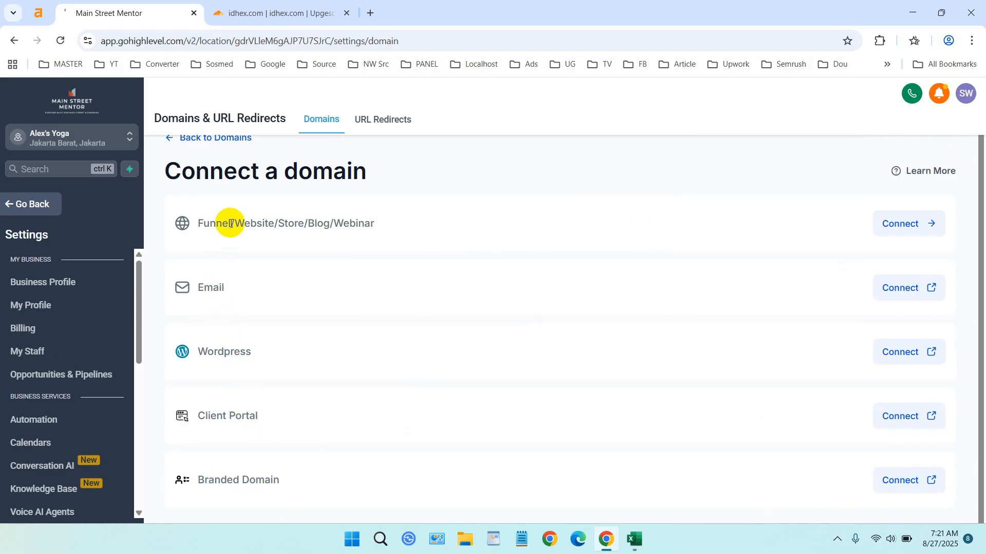
{"action": "left_click_drag", "start_coordinate": [384, 226], "coordinate": [287, 225]}
{"action": "left_click", "coordinate": [390, 224]}
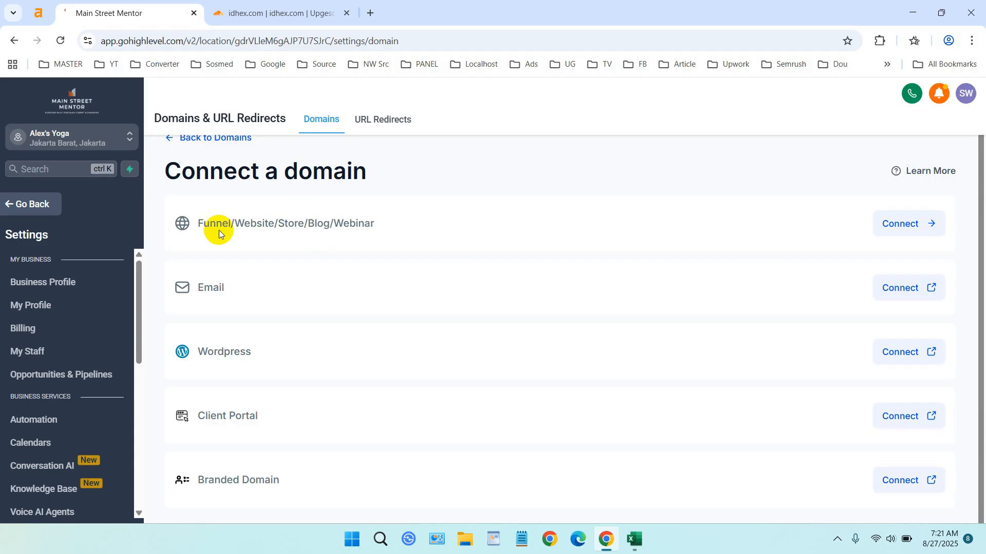
{"action": "left_click_drag", "start_coordinate": [199, 480], "coordinate": [271, 479]}
{"action": "left_click", "coordinate": [288, 485]}
{"action": "triple_click", "coordinate": [288, 485]}
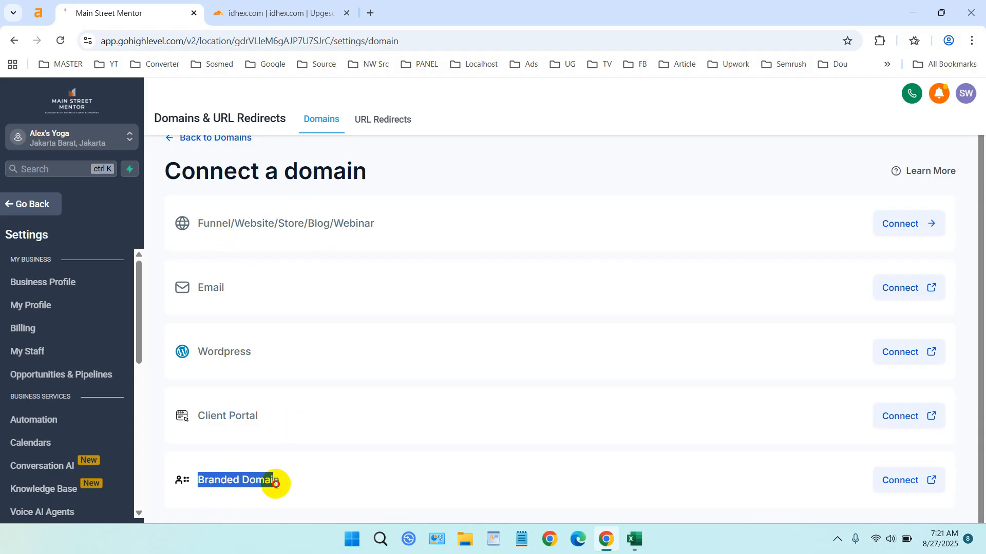
{"action": "left_click", "coordinate": [277, 484]}
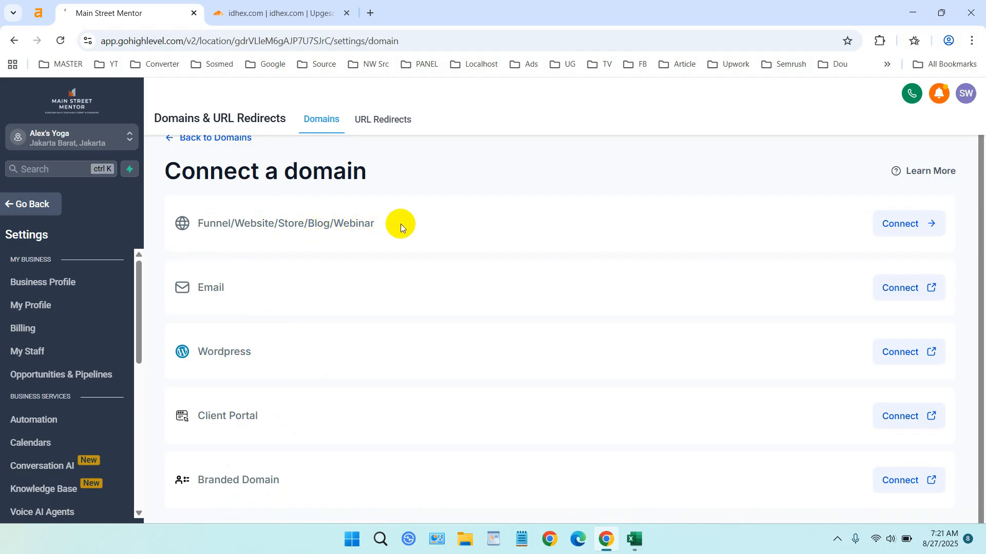
{"action": "left_click", "coordinate": [915, 230]}
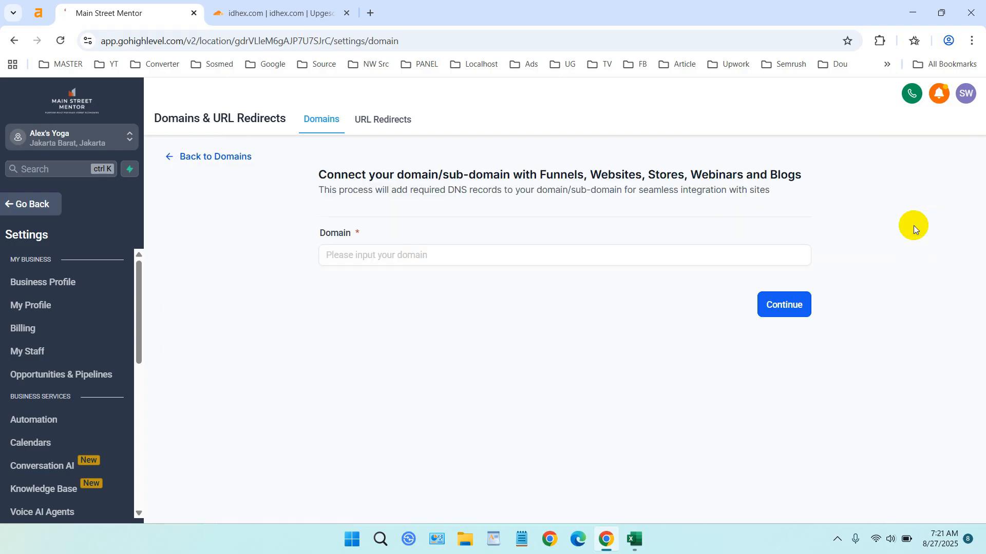
Enter arvan.idhex.com as the domain to connect and continue.
{"action": "left_click", "coordinate": [536, 255]}
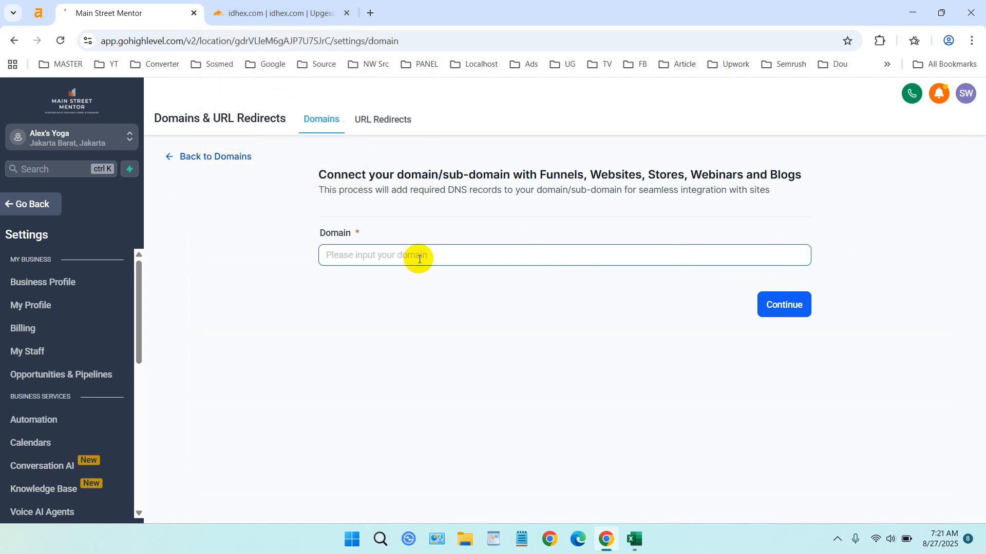
{"action": "type", "text": "nos"}
{"action": "key", "text": "BackSpace"}
{"action": "type", "text": "arvan.idhex.com"}
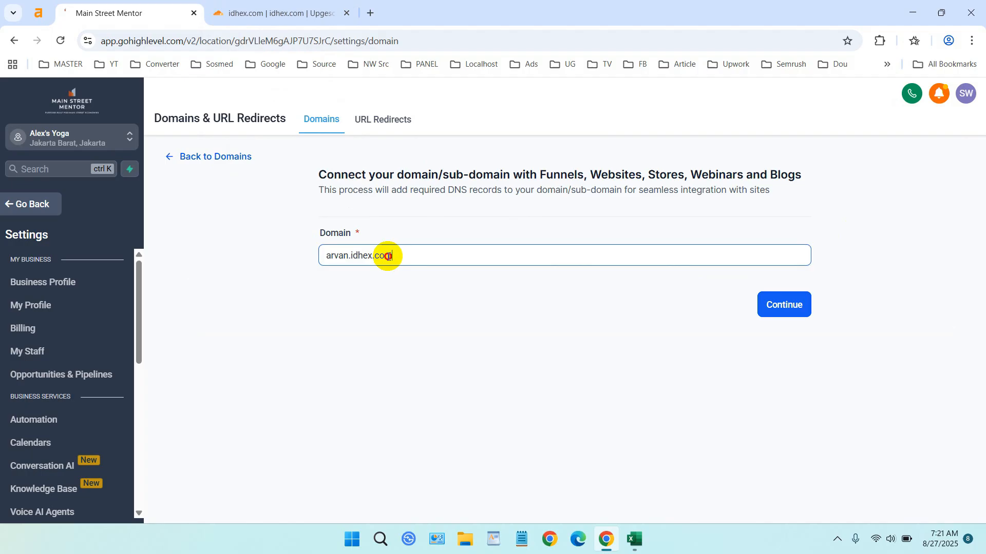
{"action": "left_click_drag", "start_coordinate": [388, 257], "coordinate": [323, 255]}
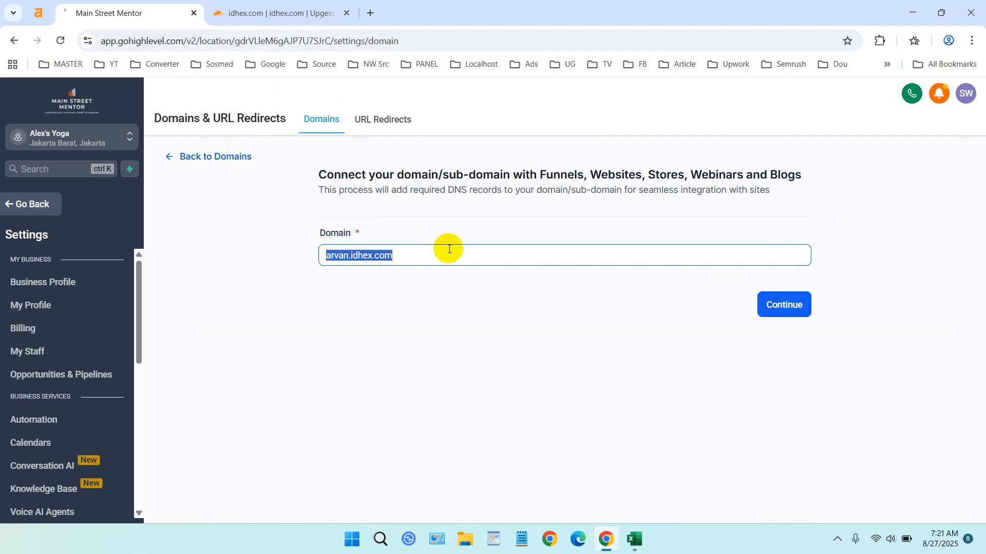
{"action": "left_click", "coordinate": [773, 305]}
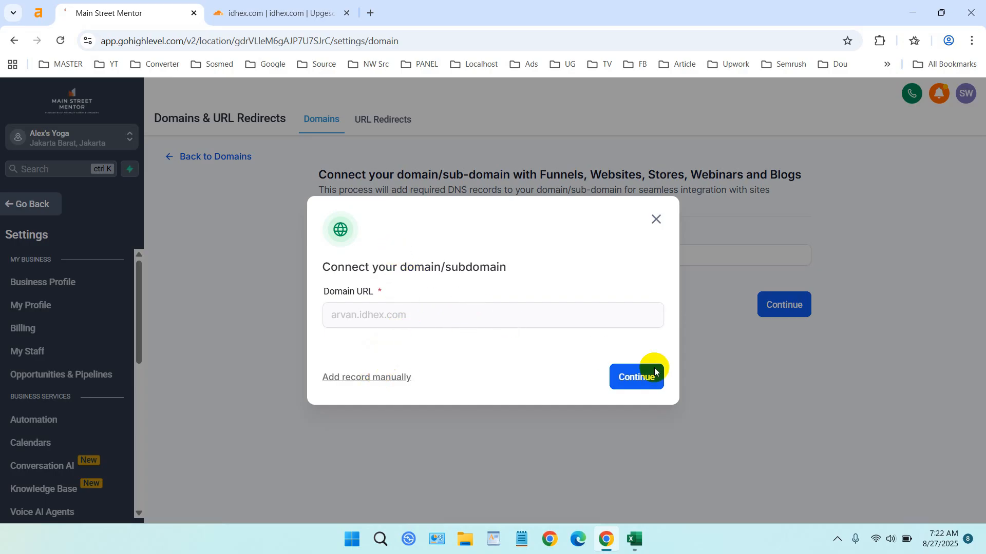
Confirm the domain URL and authorize LeadConnector to add the arvan CNAME record in Cloudflare.
{"action": "left_click", "coordinate": [638, 378]}
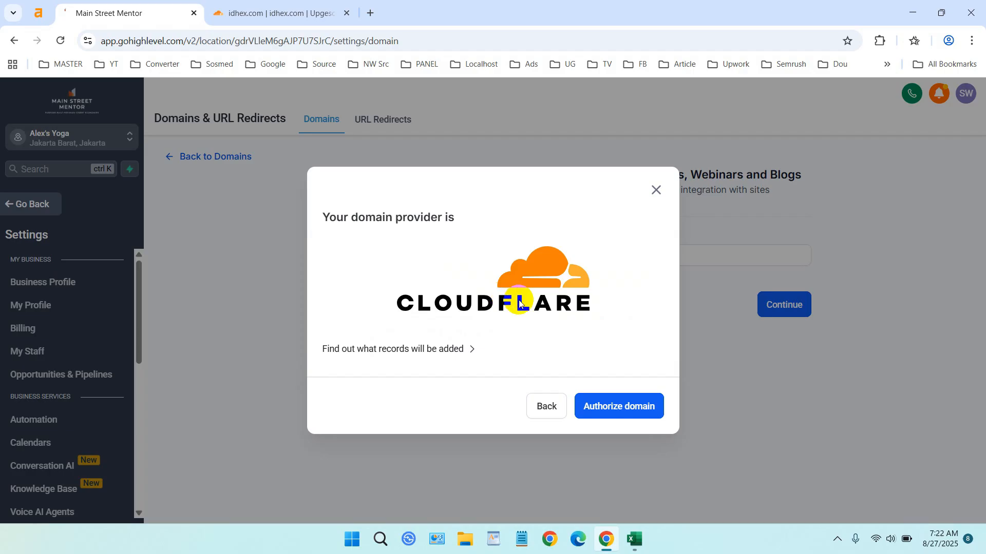
{"action": "left_click", "coordinate": [620, 411]}
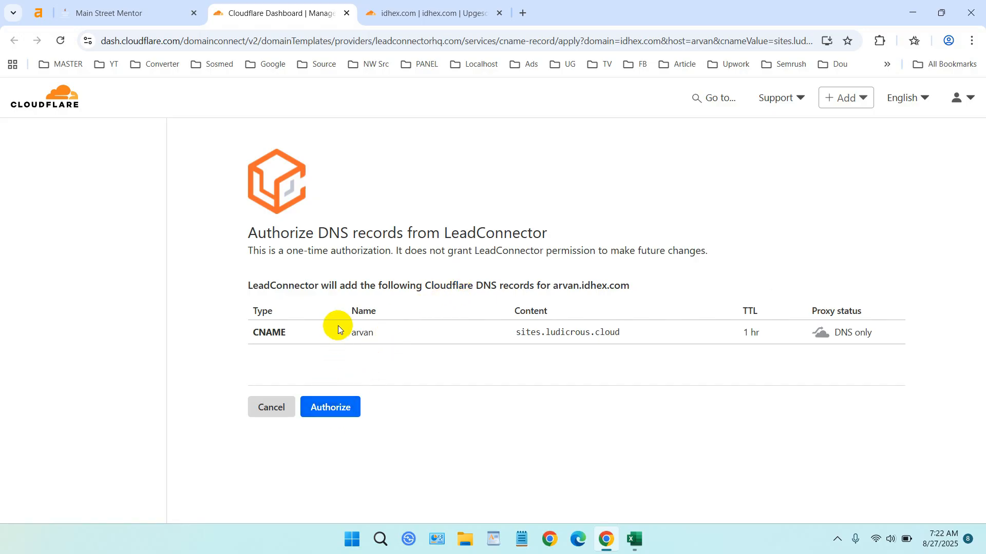
{"action": "left_click", "coordinate": [341, 409]}
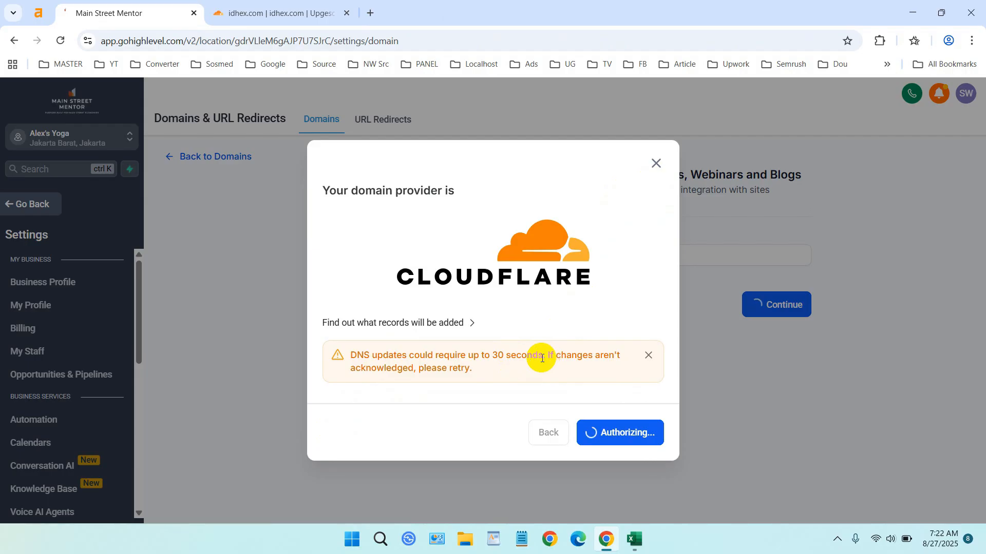
{"action": "left_click_drag", "start_coordinate": [542, 359], "coordinate": [493, 357]}
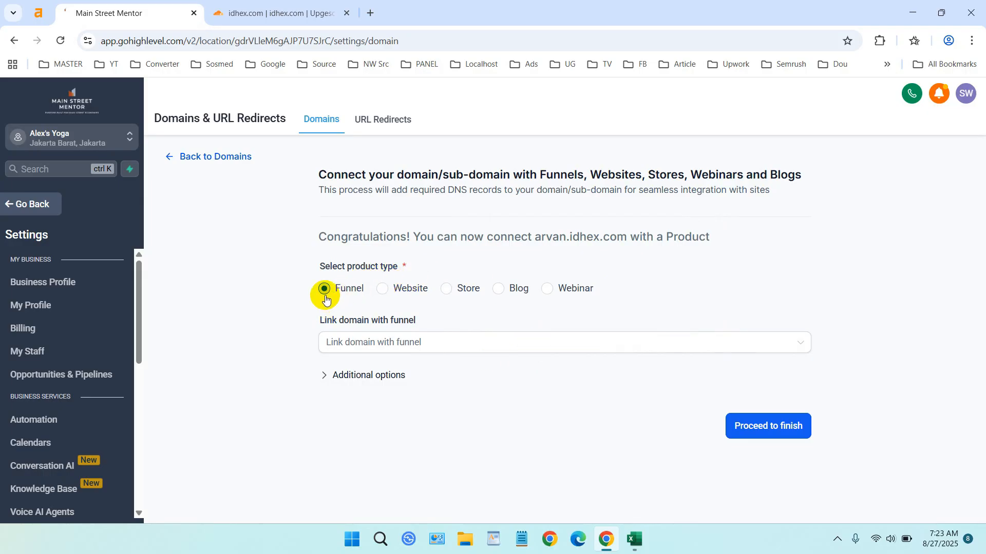
Set the product type to Website for the connected subdomain and finish the setup without linking a specific website.
{"action": "left_click", "coordinate": [383, 294]}
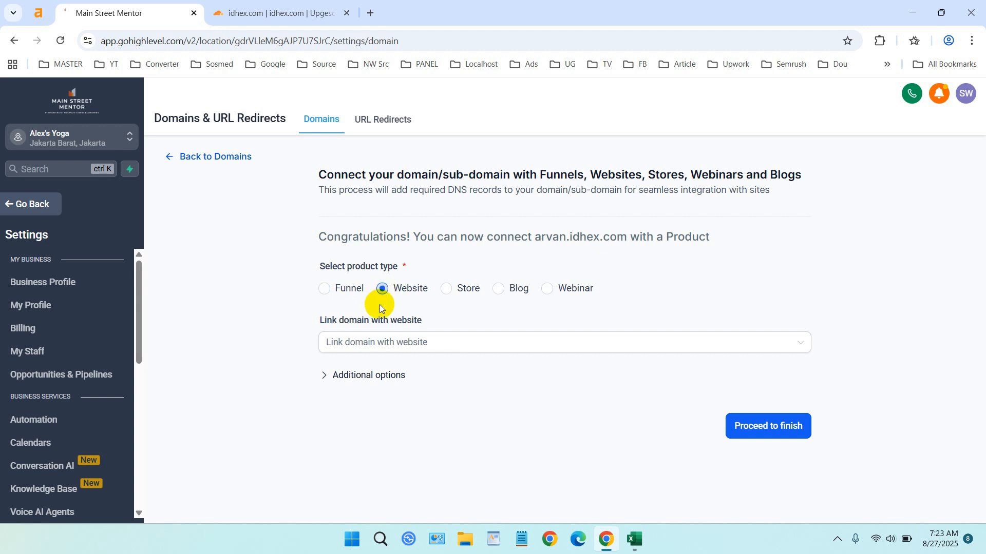
{"action": "left_click", "coordinate": [748, 424]}
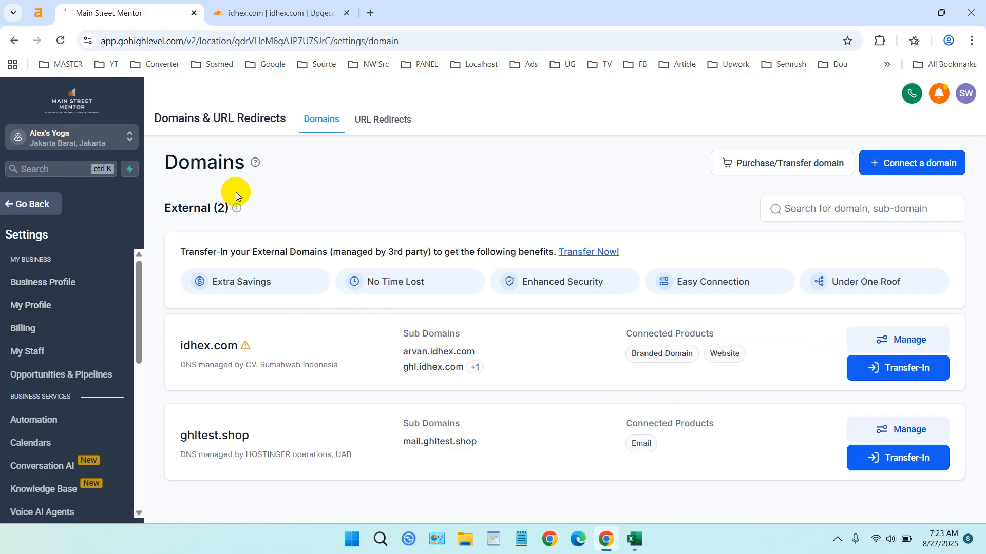
Leave the settings and create a new website from blank named Arvan in Sites.
{"action": "scroll", "coordinate": [44, 334], "scroll_direction": "down", "scroll_amount": 5}
{"action": "scroll", "coordinate": [44, 336], "scroll_direction": "down", "scroll_amount": 2}
{"action": "scroll", "coordinate": [48, 346], "scroll_direction": "up", "scroll_amount": 5}
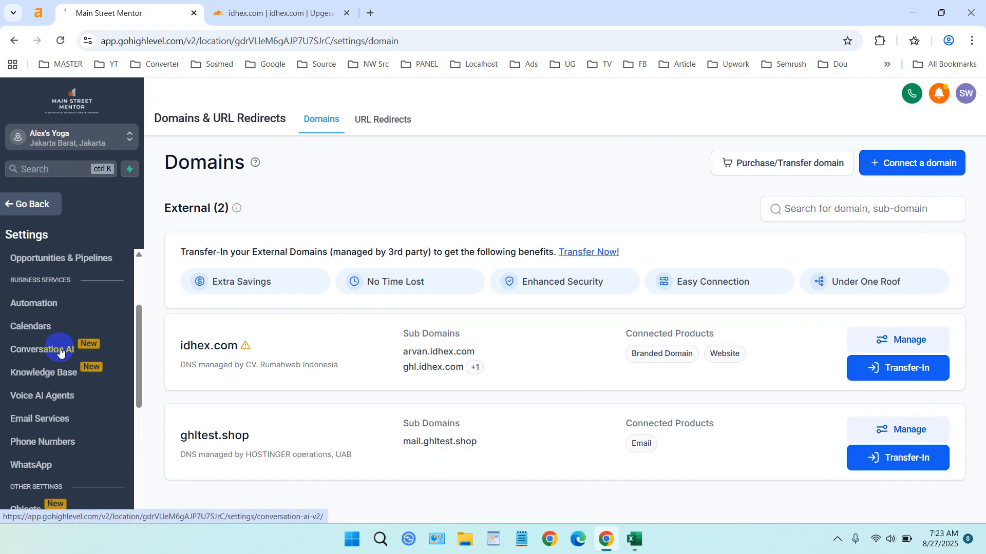
{"action": "left_click", "coordinate": [39, 211]}
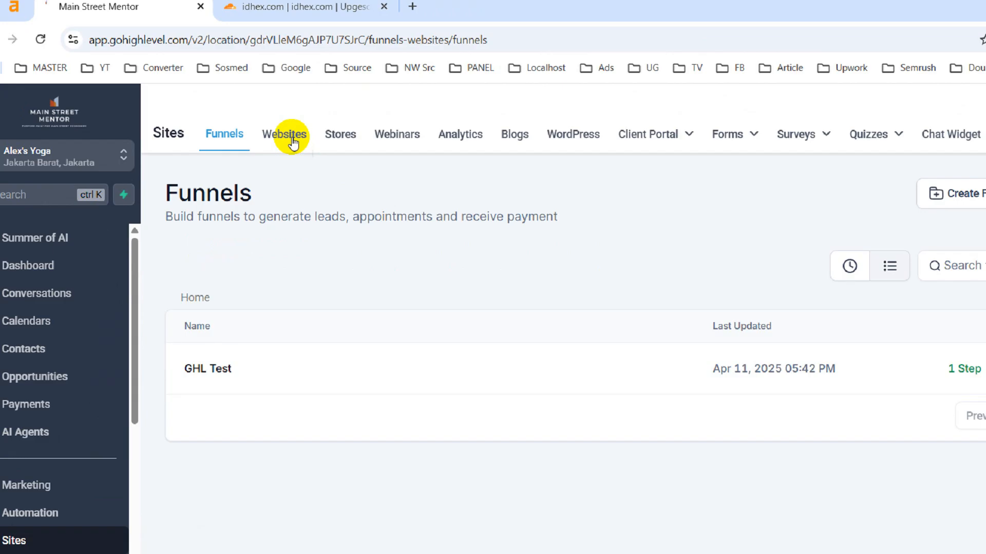
{"action": "left_click", "coordinate": [382, 203]}
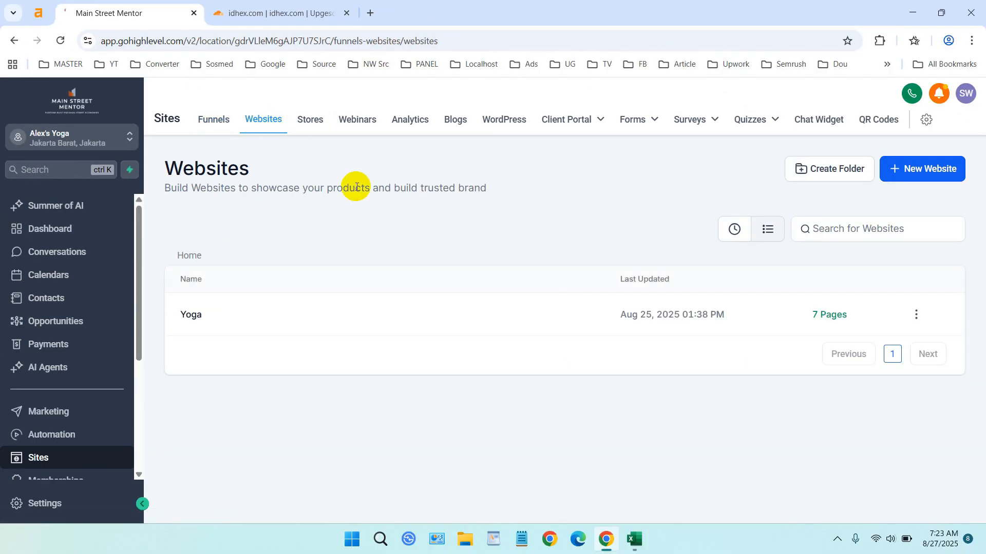
{"action": "left_click", "coordinate": [919, 171]}
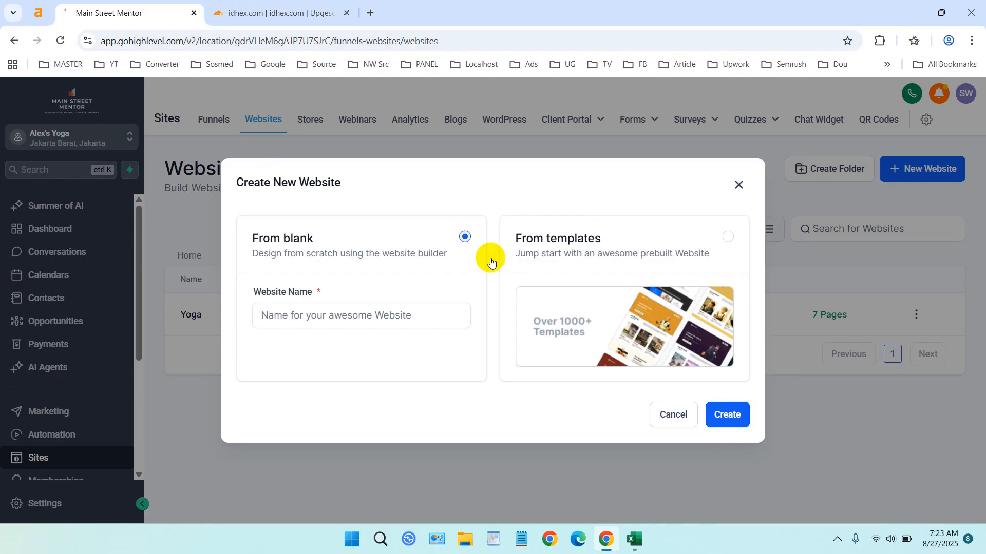
{"action": "left_click", "coordinate": [354, 308]}
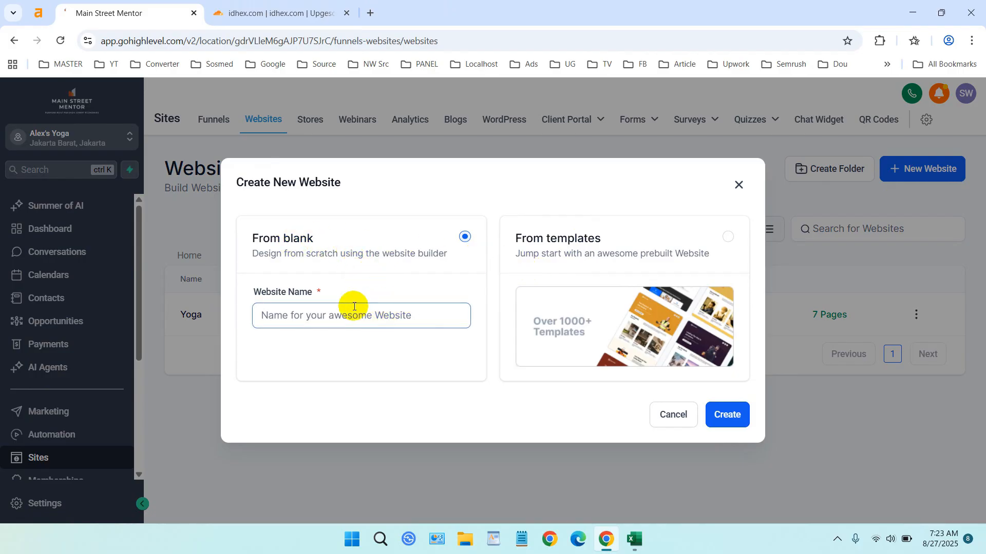
{"action": "type", "text": "Arvan"}
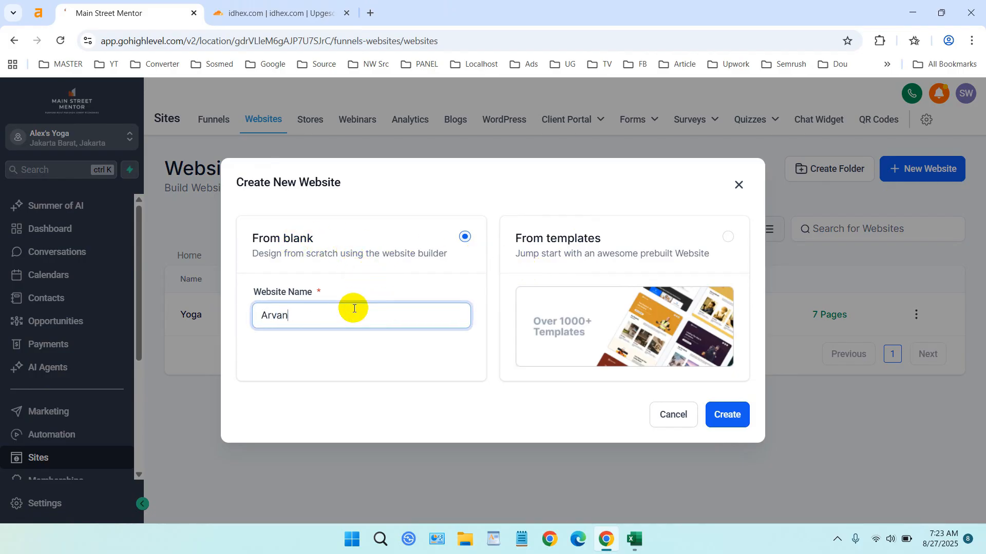
{"action": "left_click", "coordinate": [723, 415]}
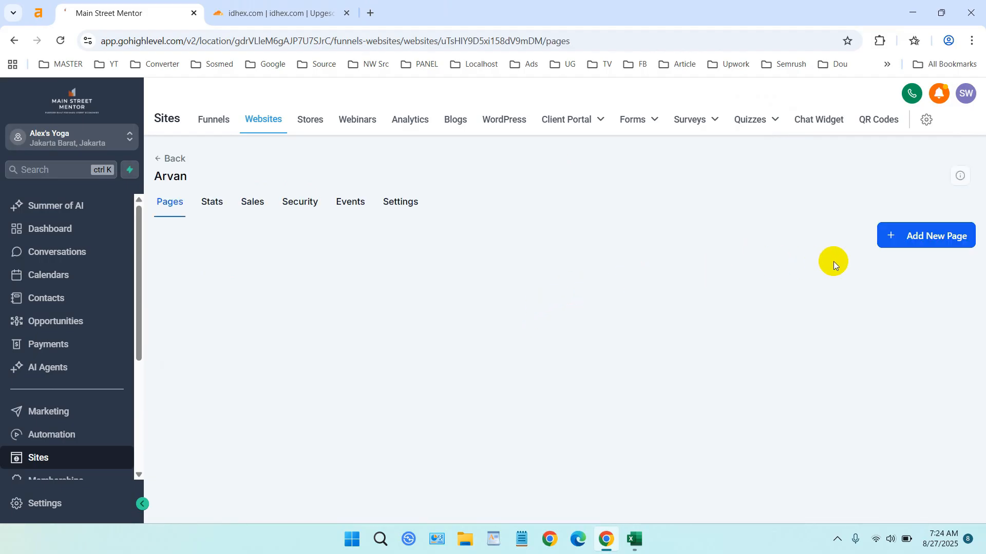
Add a page named Arvan's Home to the new website and open its preview.
{"action": "left_click", "coordinate": [919, 239]}
{"action": "left_click", "coordinate": [513, 235]}
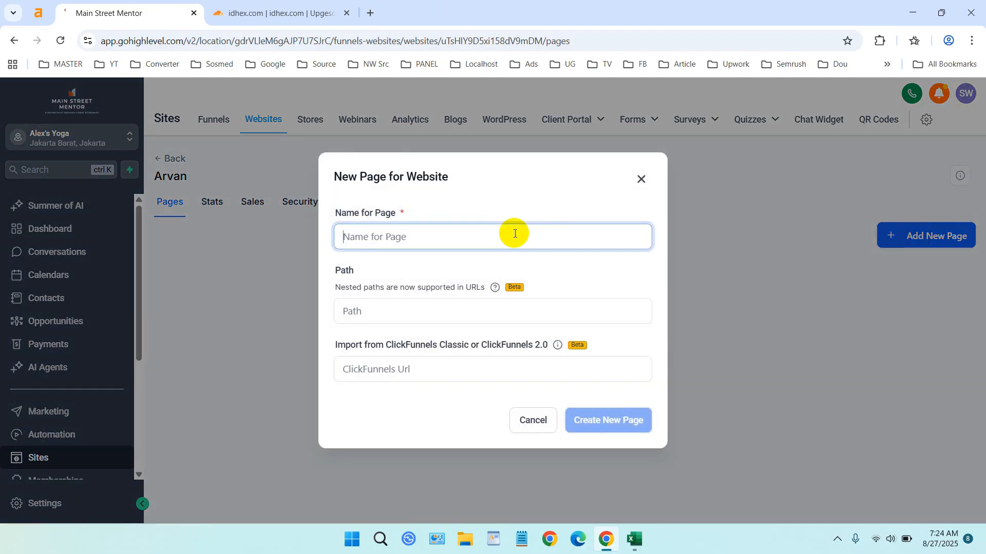
{"action": "type", "text": "Arvan's Home"}
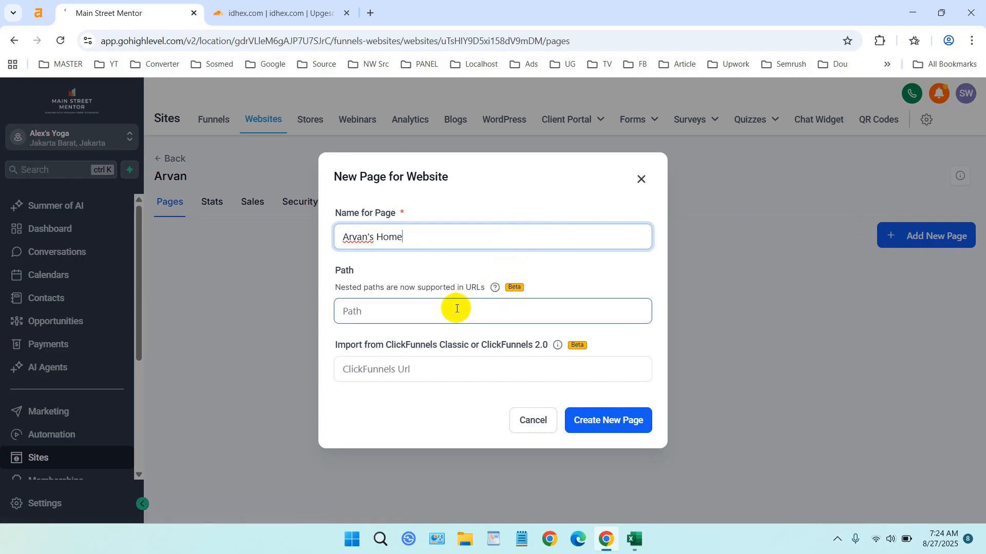
{"action": "left_click", "coordinate": [612, 426]}
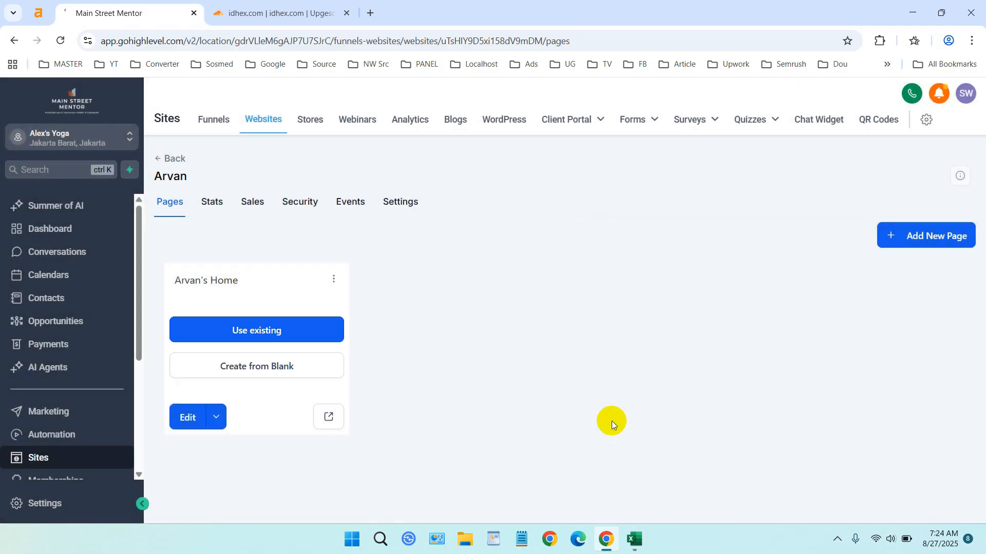
{"action": "left_click", "coordinate": [339, 417]}
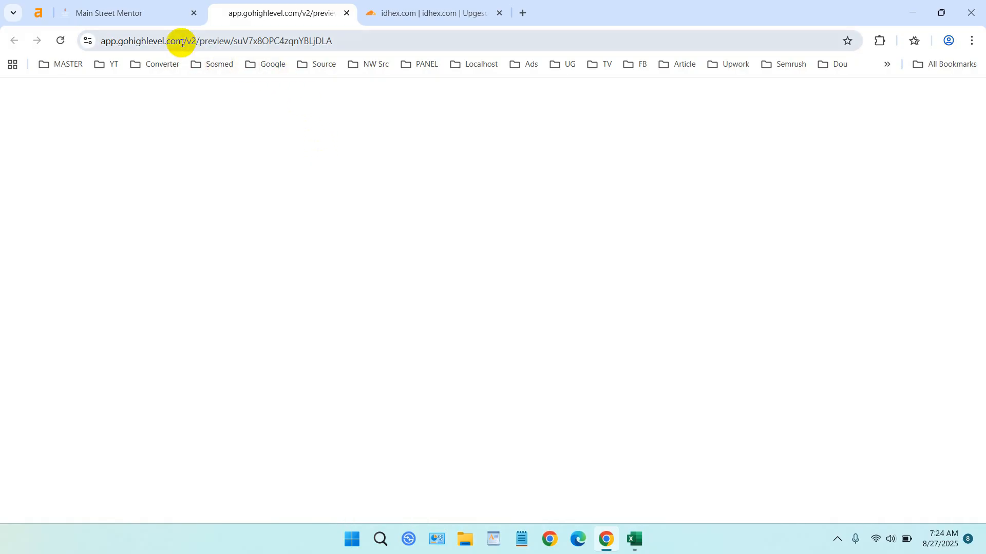
Close the page preview, set the Arvan website's domain to arvan.idhex.com in its settings, and save.
{"action": "left_click", "coordinate": [346, 13]}
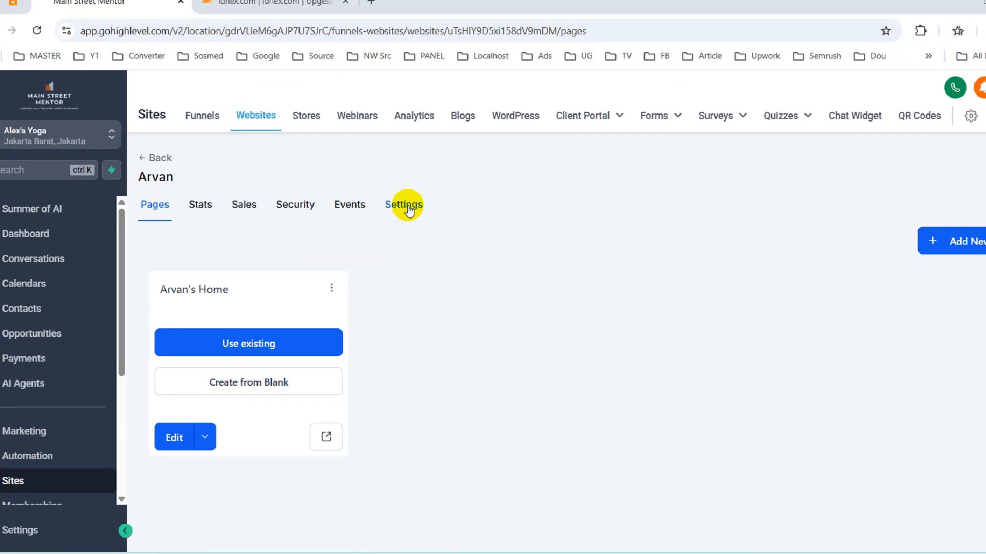
{"action": "left_click", "coordinate": [405, 204]}
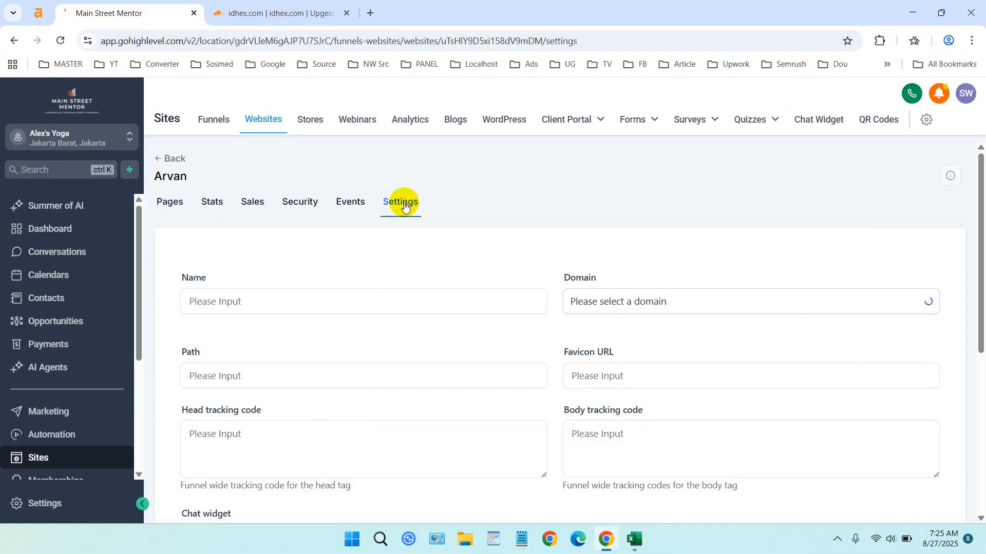
{"action": "left_click", "coordinate": [649, 311]}
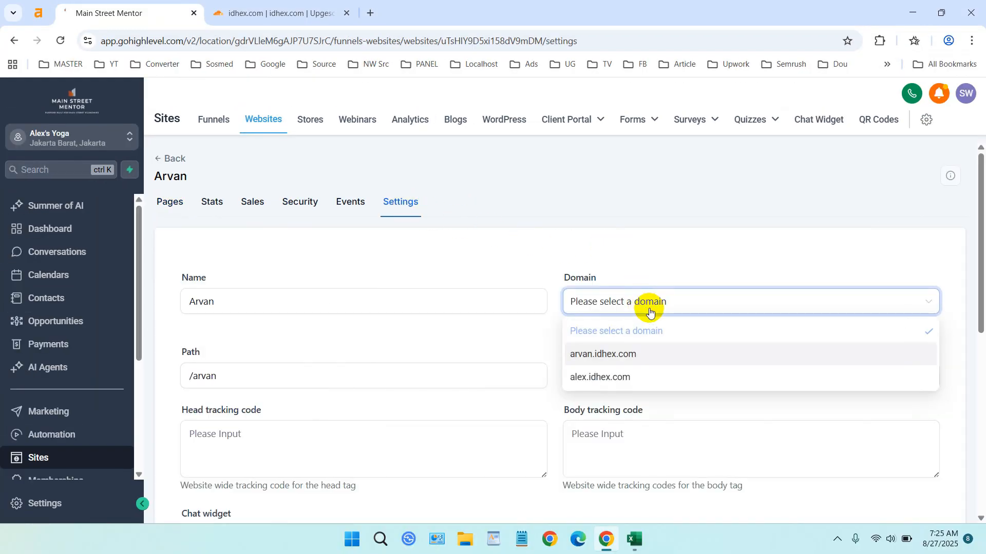
{"action": "left_click", "coordinate": [634, 353]}
{"action": "scroll", "coordinate": [640, 347], "scroll_direction": "down", "scroll_amount": 4}
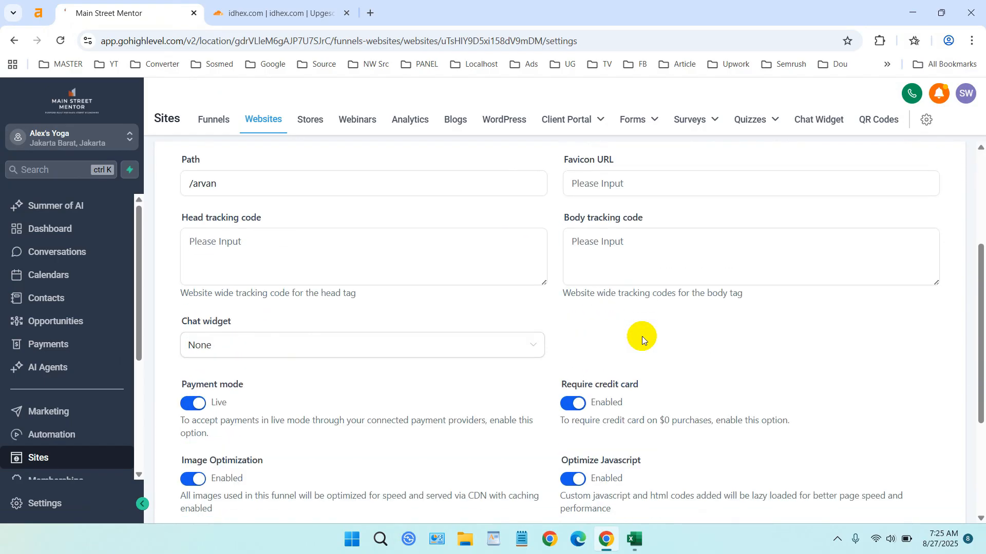
{"action": "scroll", "coordinate": [403, 249], "scroll_direction": "up", "scroll_amount": 1}
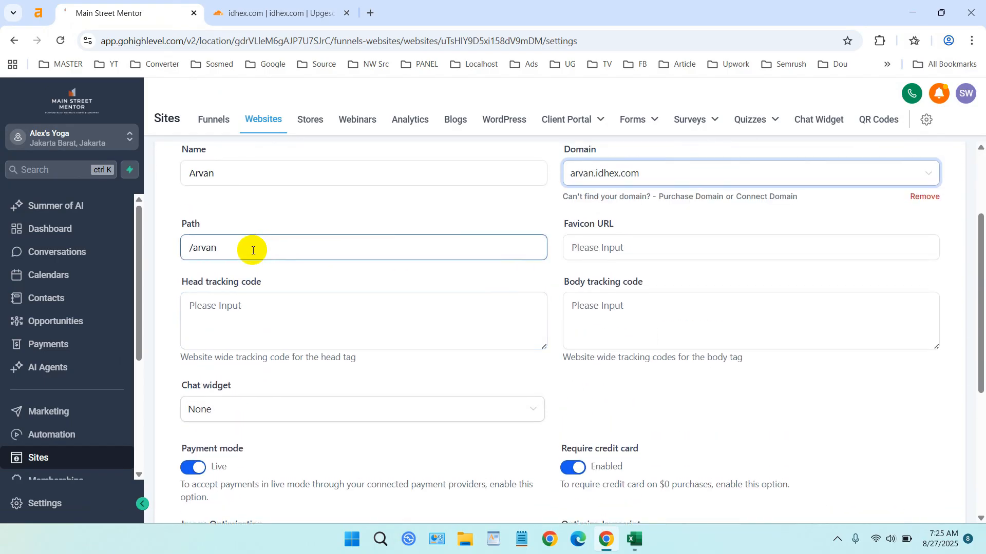
{"action": "scroll", "coordinate": [252, 251], "scroll_direction": "down", "scroll_amount": 5}
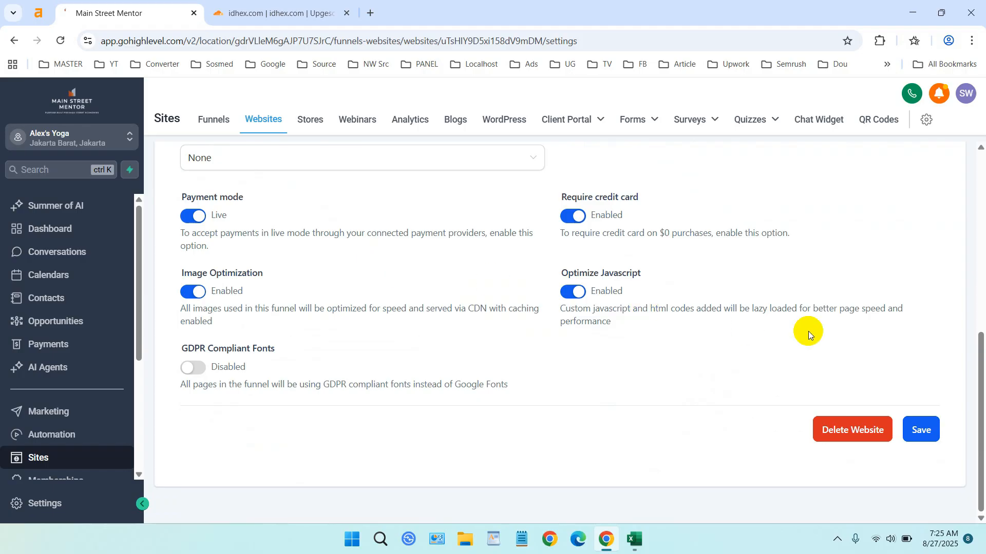
{"action": "left_click", "coordinate": [921, 432]}
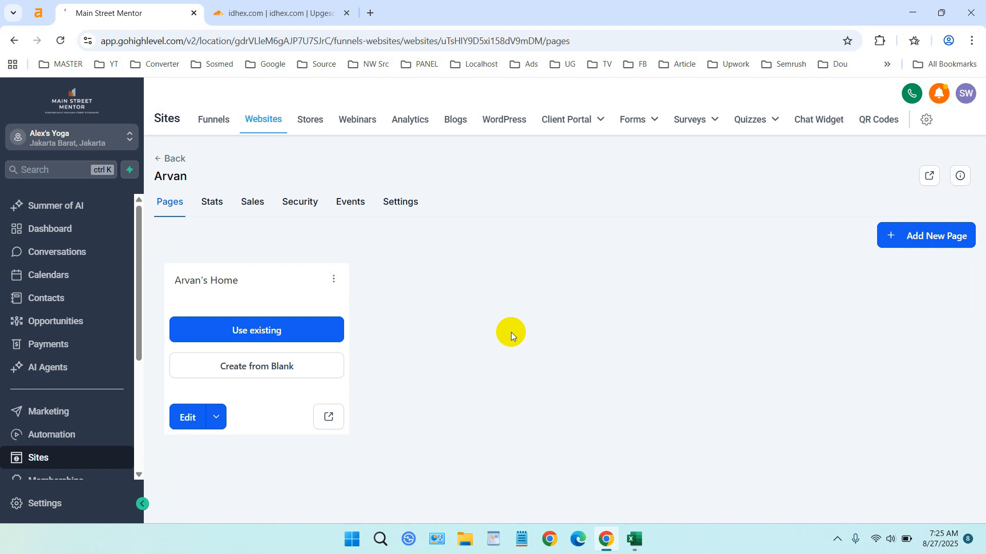
Preview Arvan's Home on the linked domain, then return to the website's pages and open that page for editing.
{"action": "left_click", "coordinate": [327, 419]}
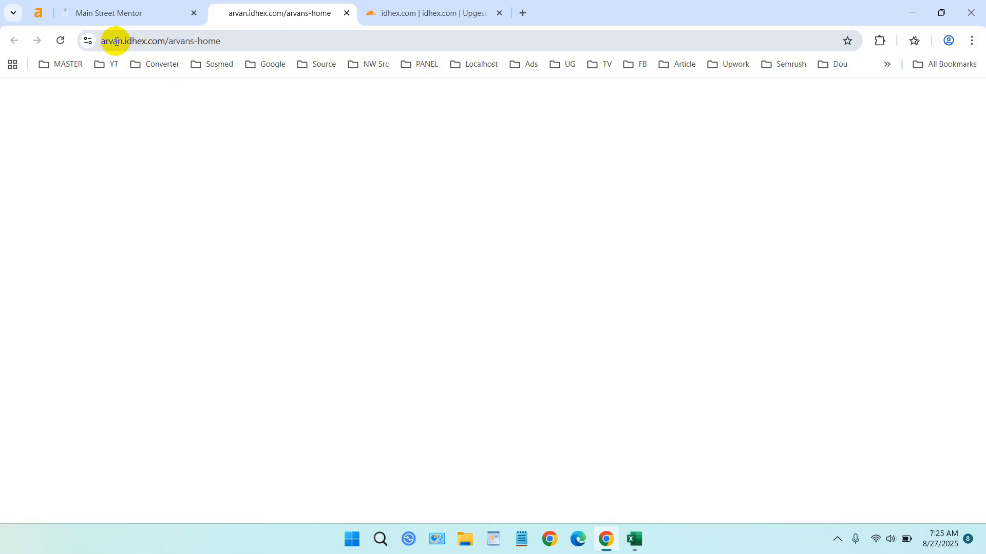
{"action": "left_click", "coordinate": [136, 12]}
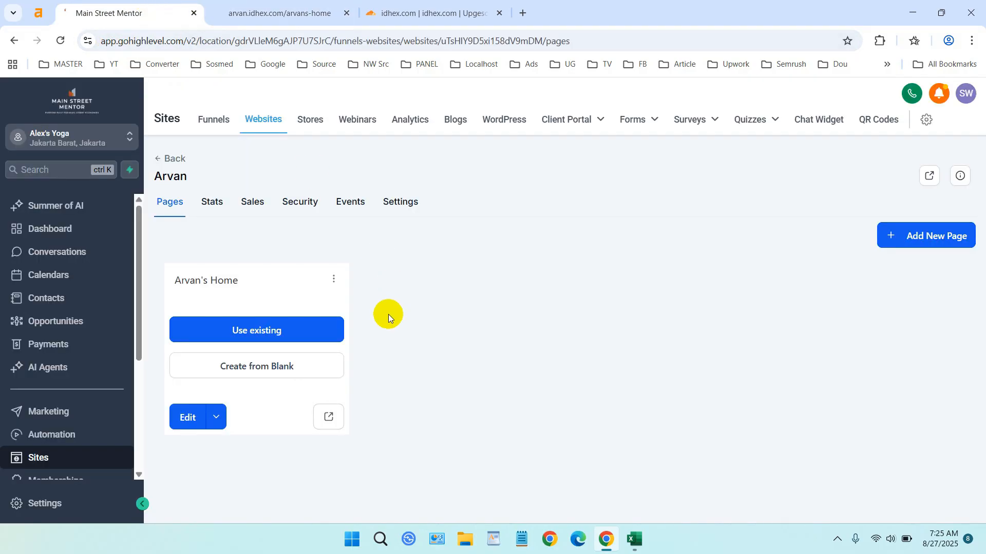
{"action": "left_click", "coordinate": [332, 277]}
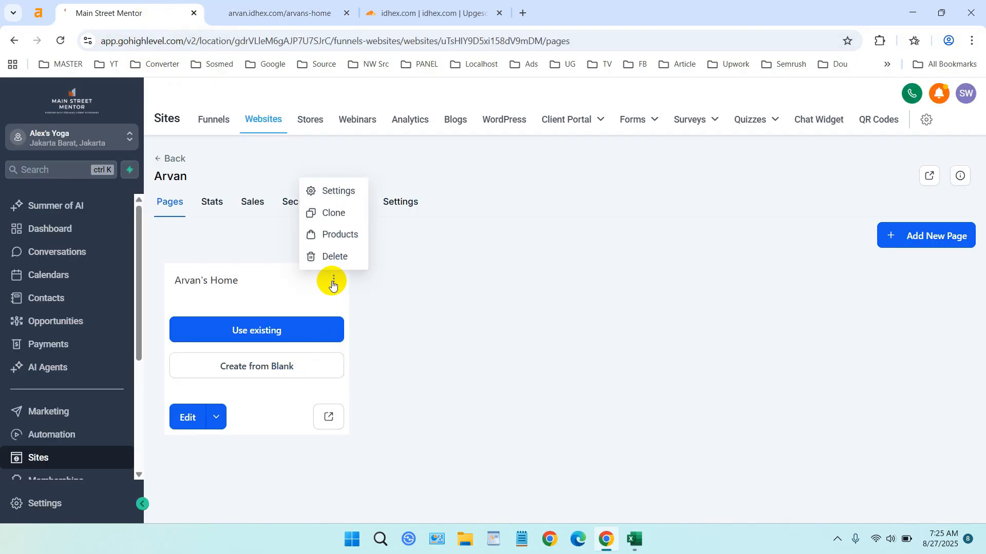
{"action": "left_click", "coordinate": [185, 418]}
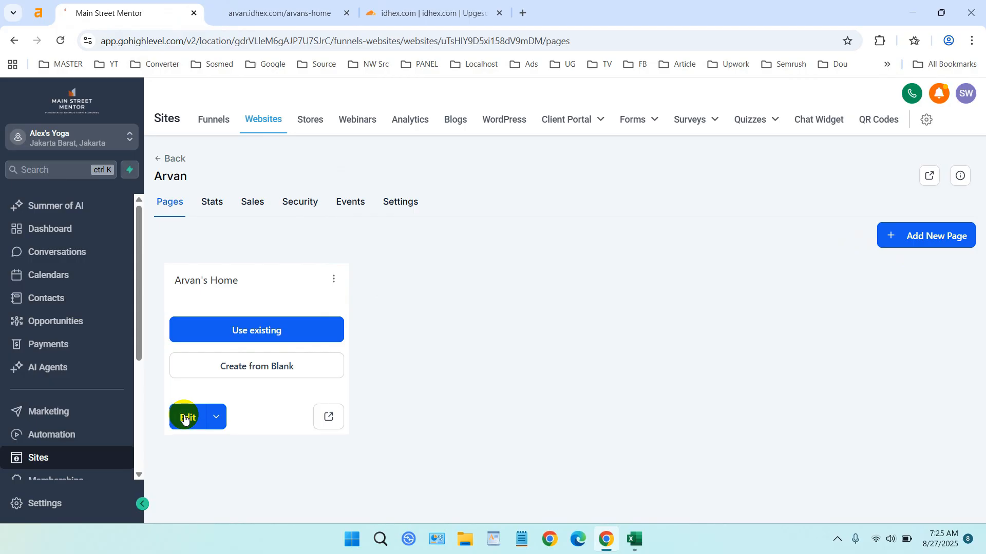
{"action": "left_click", "coordinate": [185, 418]}
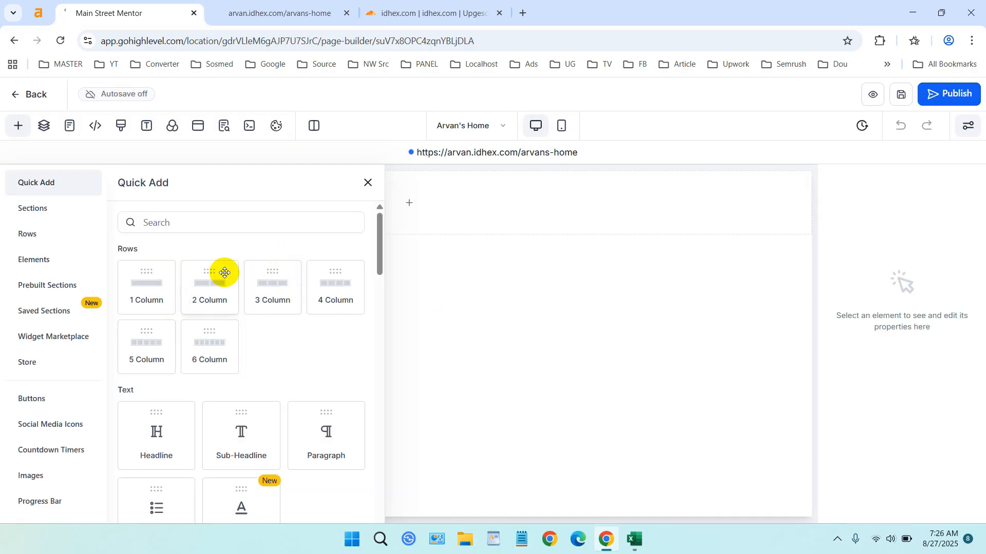
Add a one-column row to the blank page and insert a button element in its column.
{"action": "left_click_drag", "start_coordinate": [148, 284], "coordinate": [411, 307]}
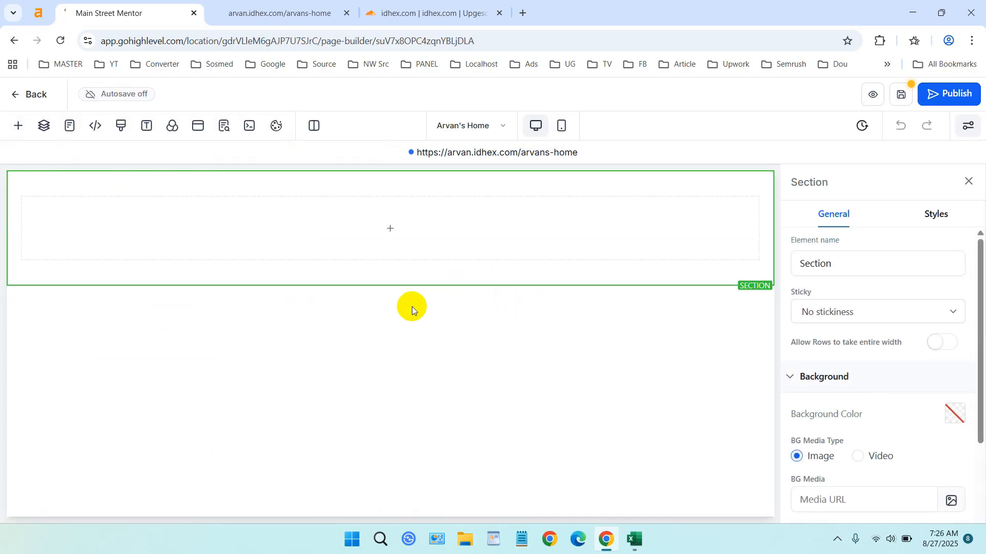
{"action": "left_click", "coordinate": [43, 128]}
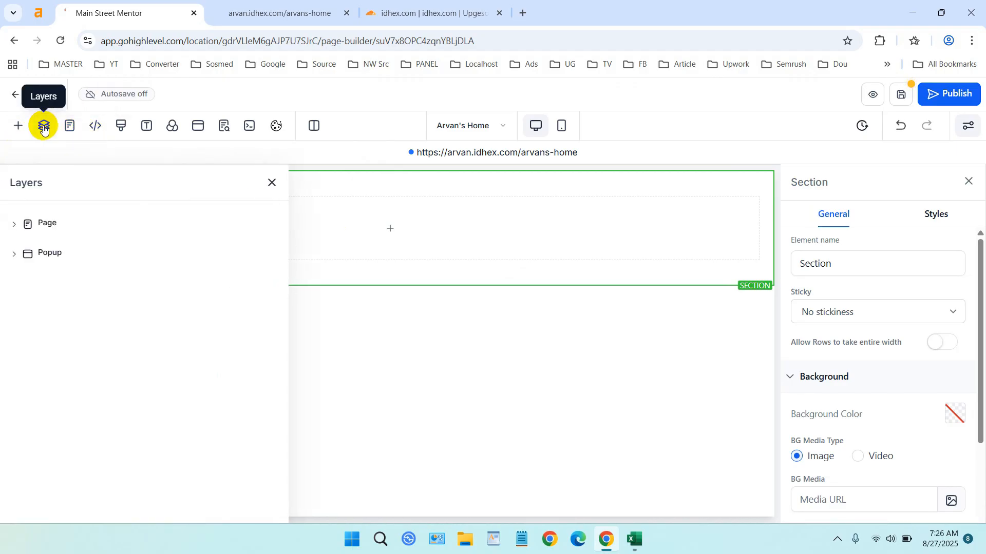
{"action": "left_click", "coordinate": [15, 223]}
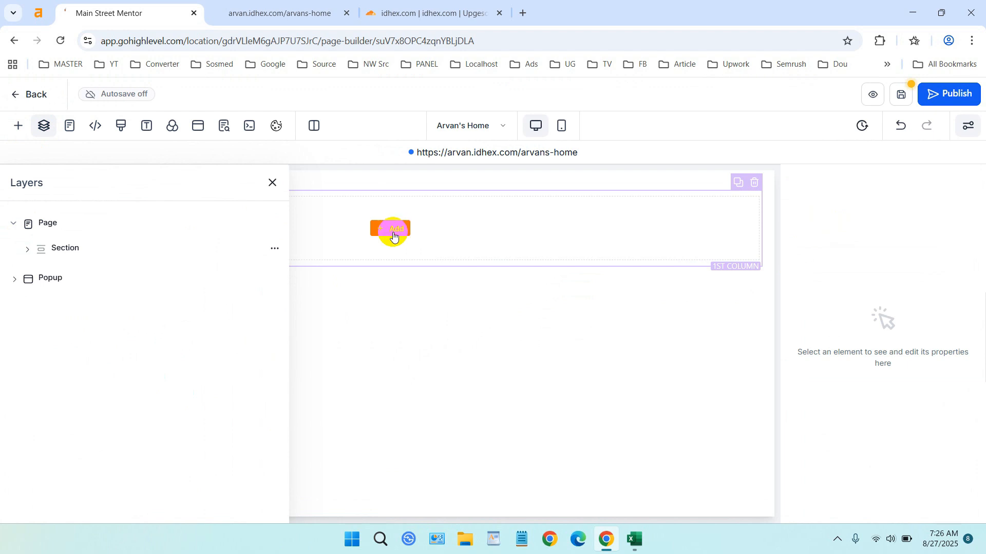
{"action": "left_click", "coordinate": [392, 234]}
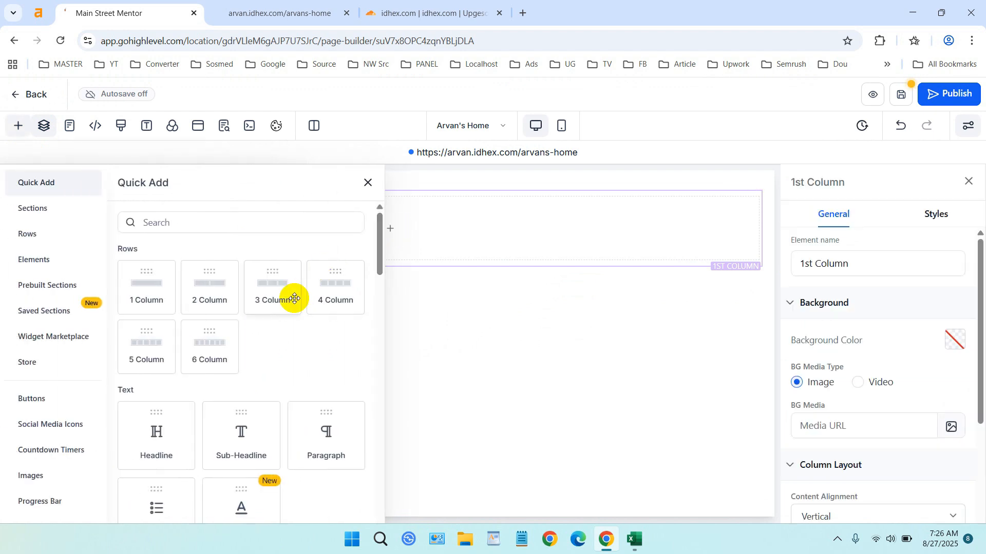
{"action": "scroll", "coordinate": [292, 298], "scroll_direction": "down", "scroll_amount": 4}
{"action": "scroll", "coordinate": [294, 299], "scroll_direction": "down", "scroll_amount": 3}
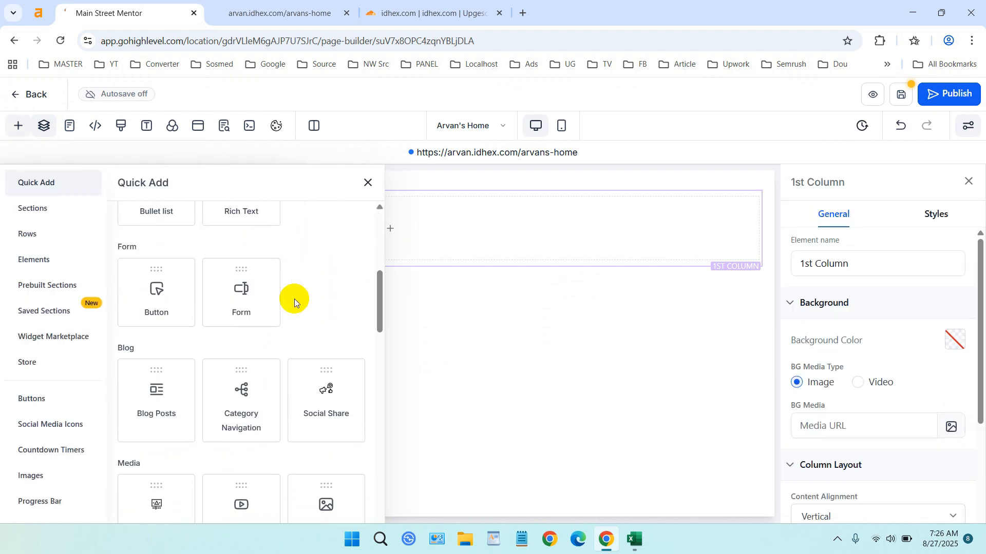
{"action": "left_click", "coordinate": [154, 293]}
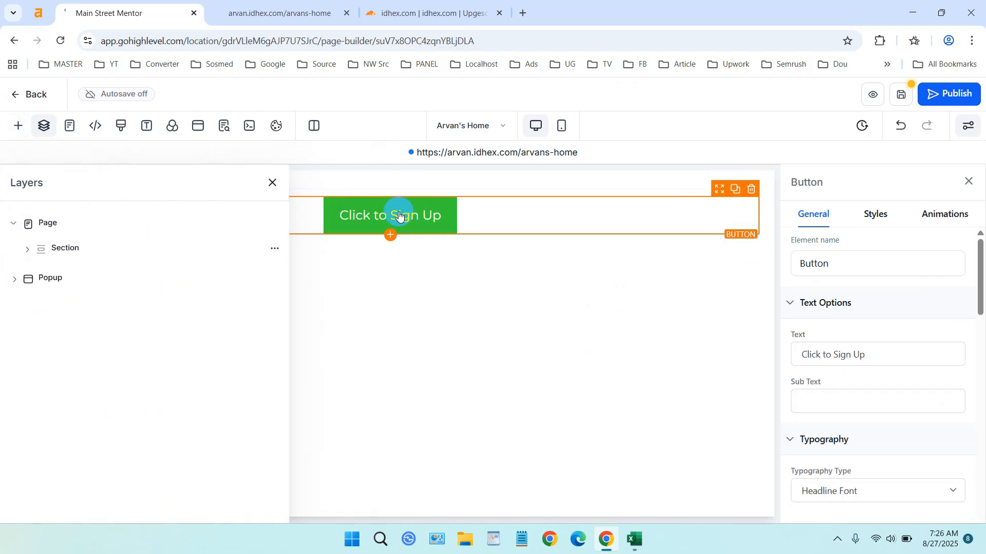
Set the button's text to "This is Arvan's Website".
{"action": "left_click", "coordinate": [849, 353]}
{"action": "key", "text": "ctrl+a"}
{"action": "type", "text": "T"}
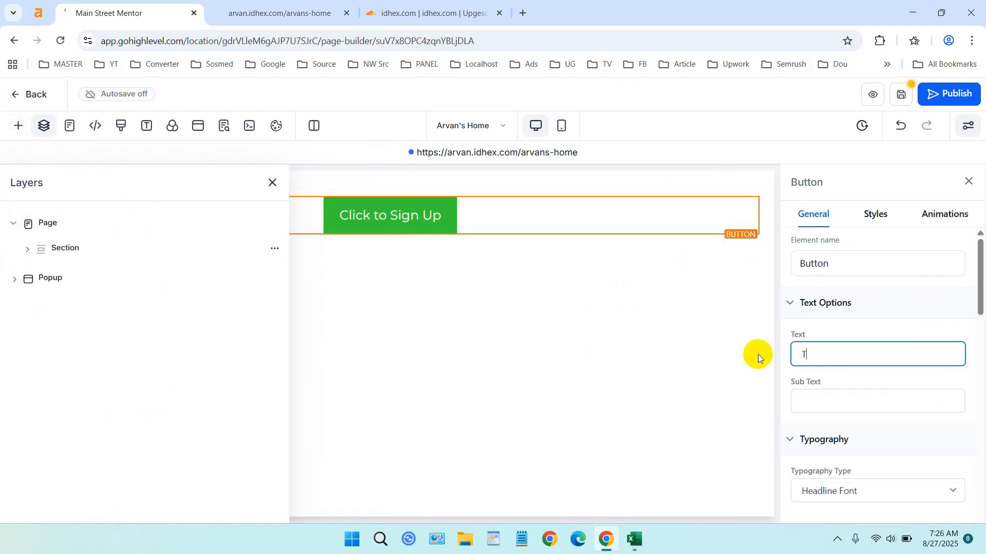
{"action": "type", "text": "his is Ar"}
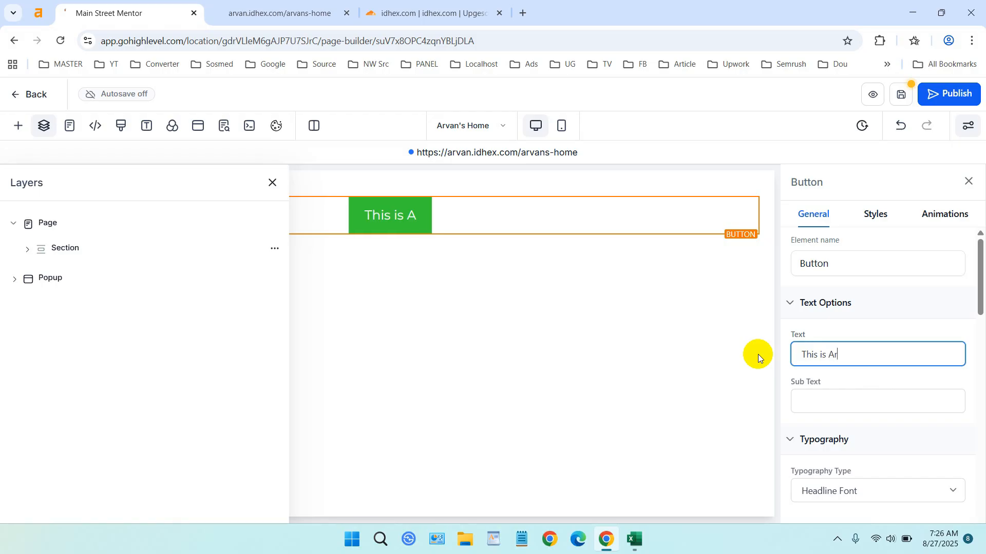
{"action": "type", "text": "van's Website"}
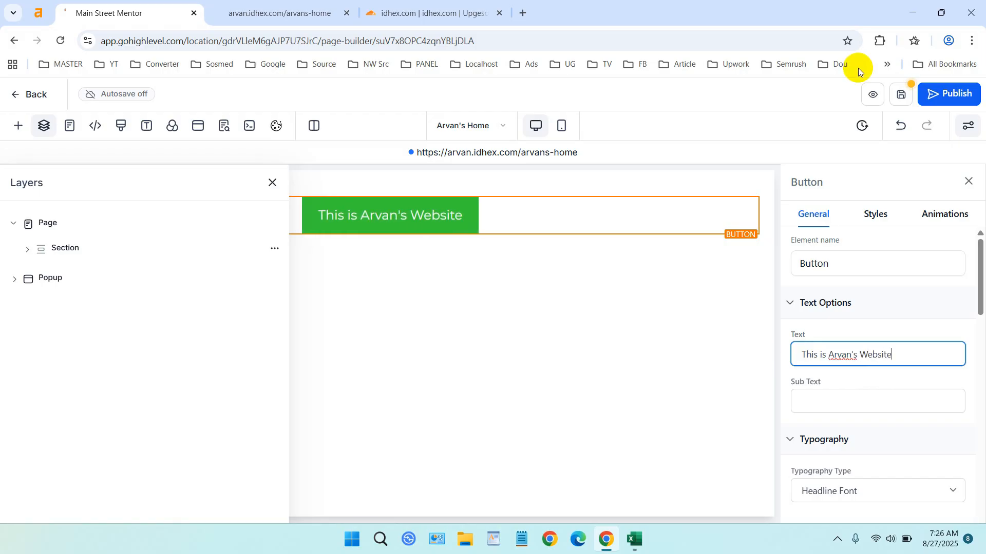
{"action": "left_click", "coordinate": [582, 154]}
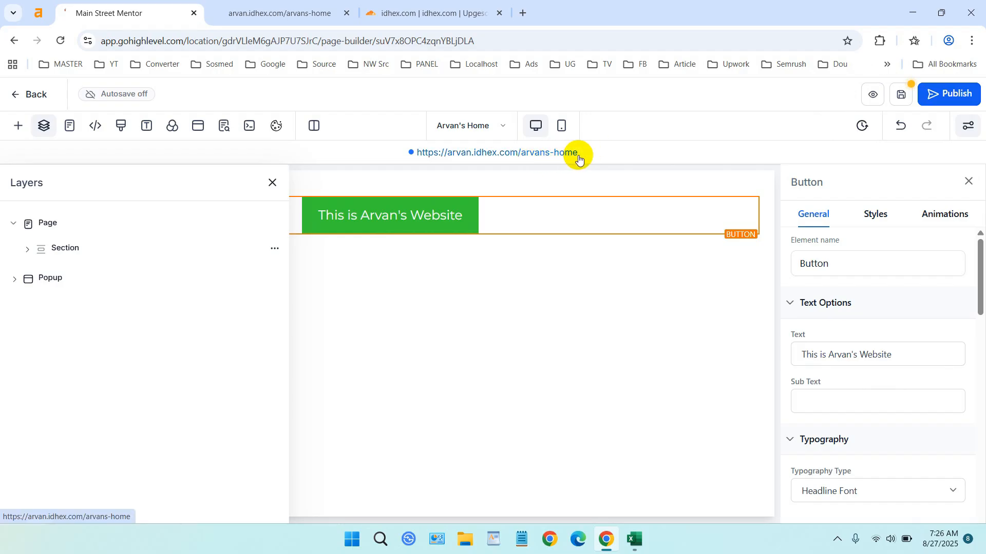
Publish the page without filling in SEO meta data, save it, and check the live page at arvan.idhex.com/arvans-home.
{"action": "left_click", "coordinate": [963, 96]}
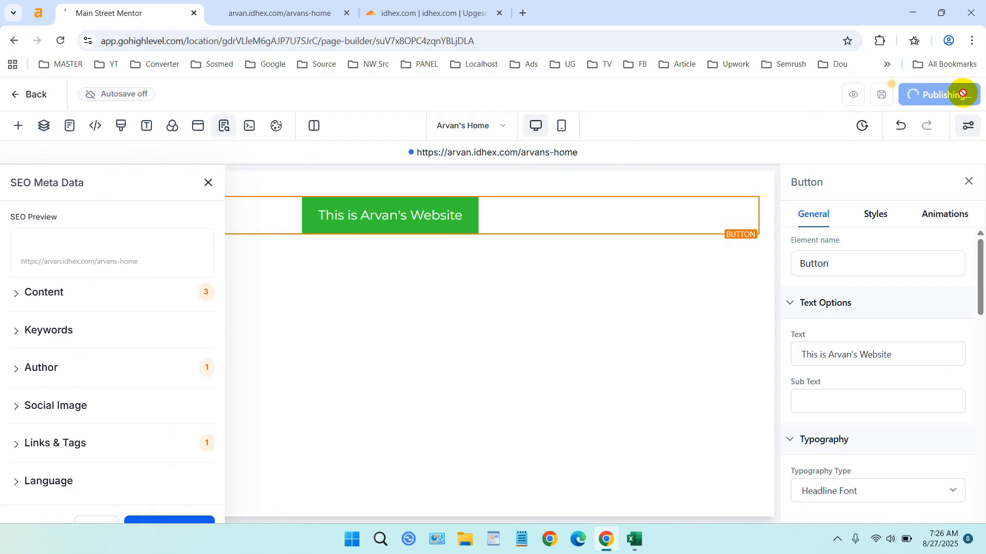
{"action": "left_click", "coordinate": [173, 523]}
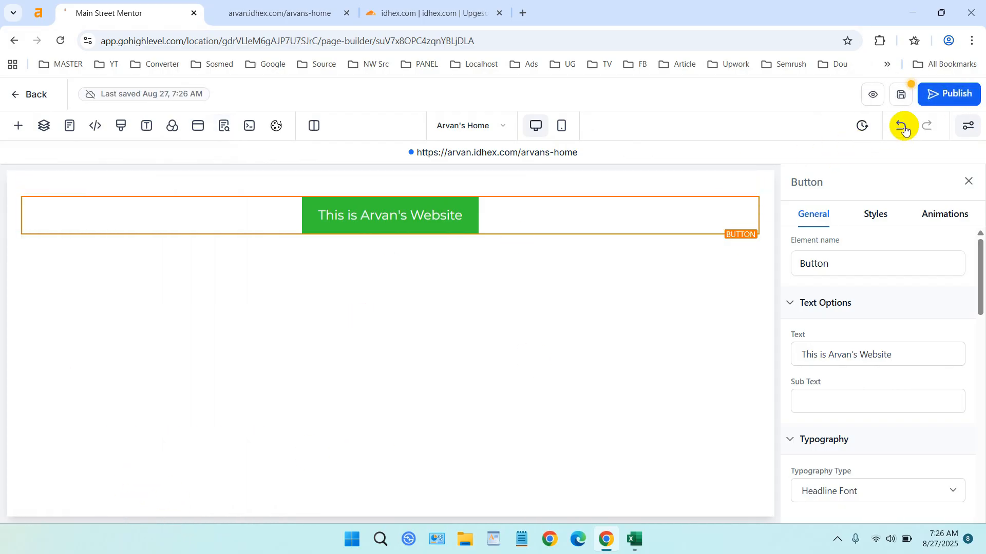
{"action": "left_click", "coordinate": [900, 94]}
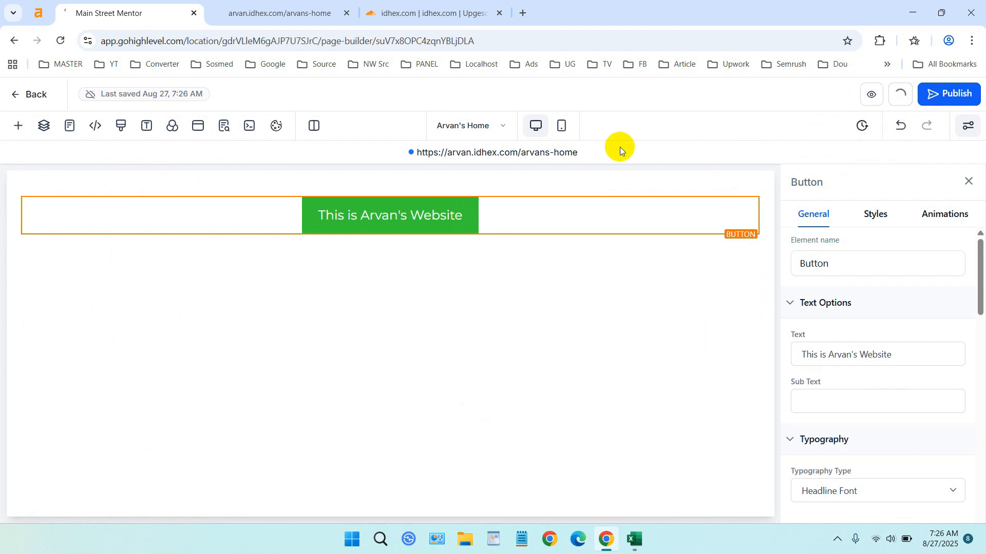
{"action": "left_click", "coordinate": [489, 153]}
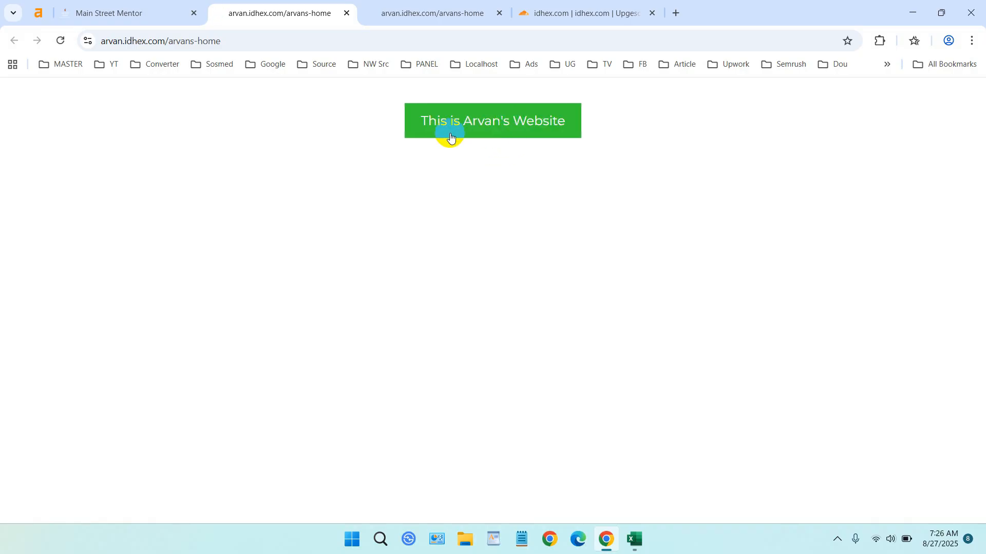
{"action": "left_click", "coordinate": [346, 13]}
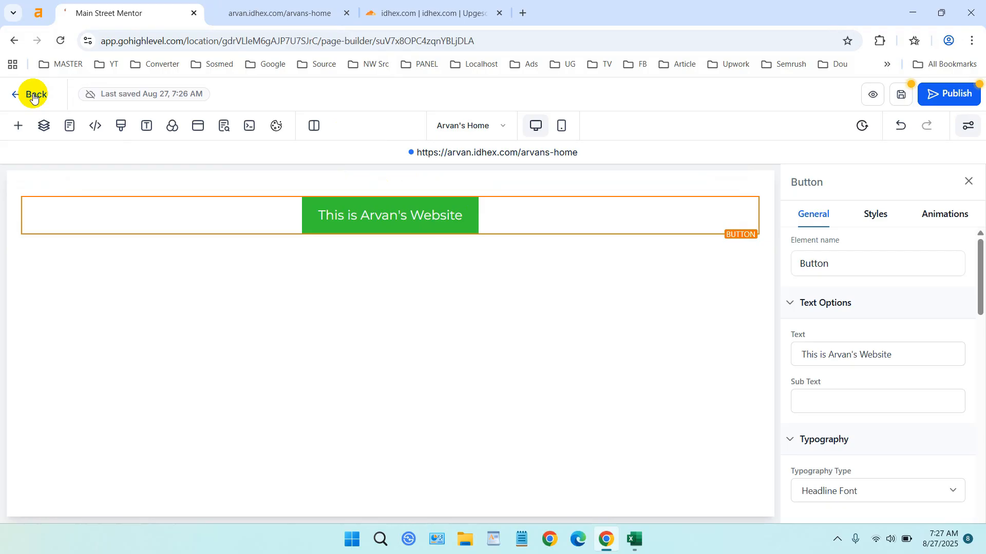
{"action": "left_click", "coordinate": [268, 6]}
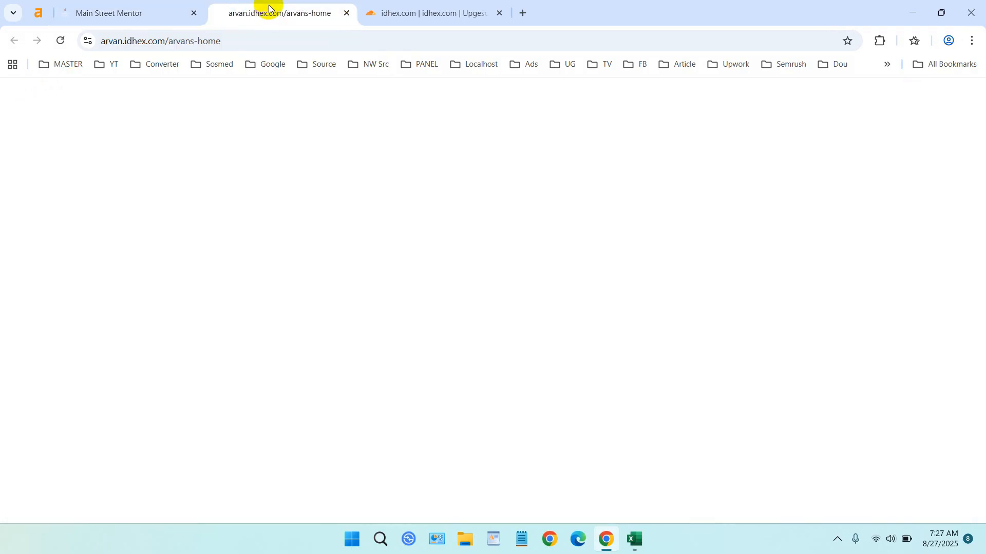
{"action": "left_click", "coordinate": [133, 13]}
{"action": "left_click", "coordinate": [21, 95]}
{"action": "left_click", "coordinate": [634, 349]}
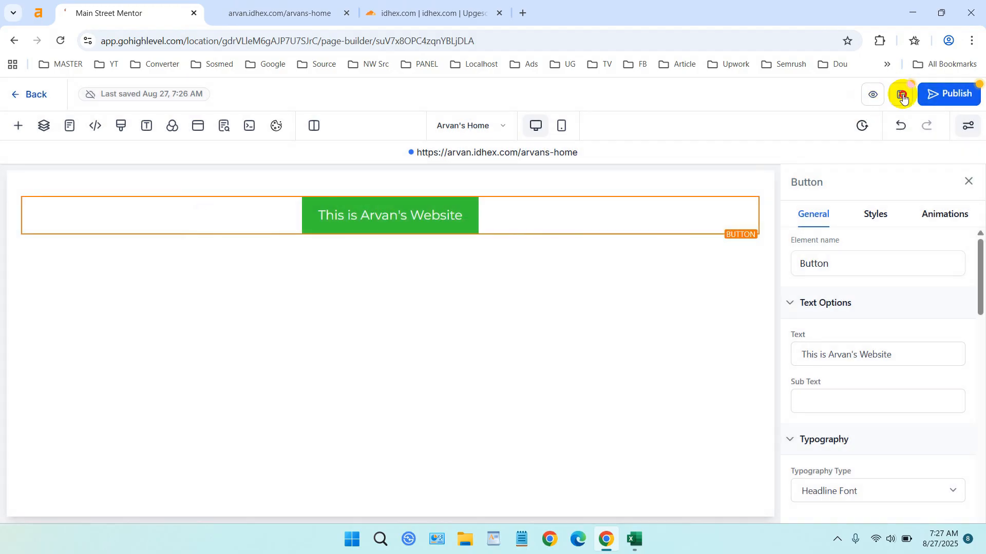
Save and publish the page again, and leave the page builder.
{"action": "left_click", "coordinate": [902, 94]}
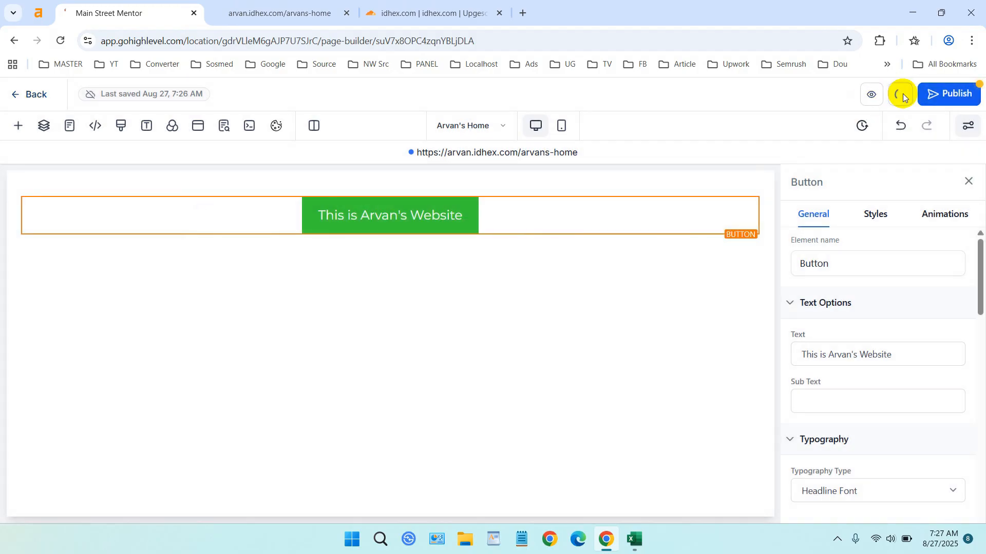
{"action": "left_click", "coordinate": [957, 99]}
{"action": "left_click", "coordinate": [37, 97]}
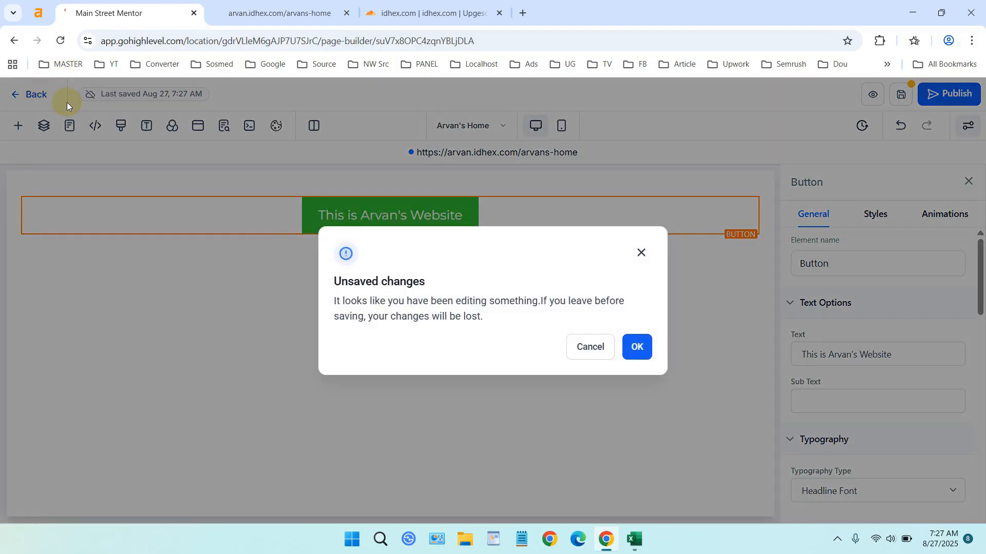
{"action": "left_click", "coordinate": [629, 347]}
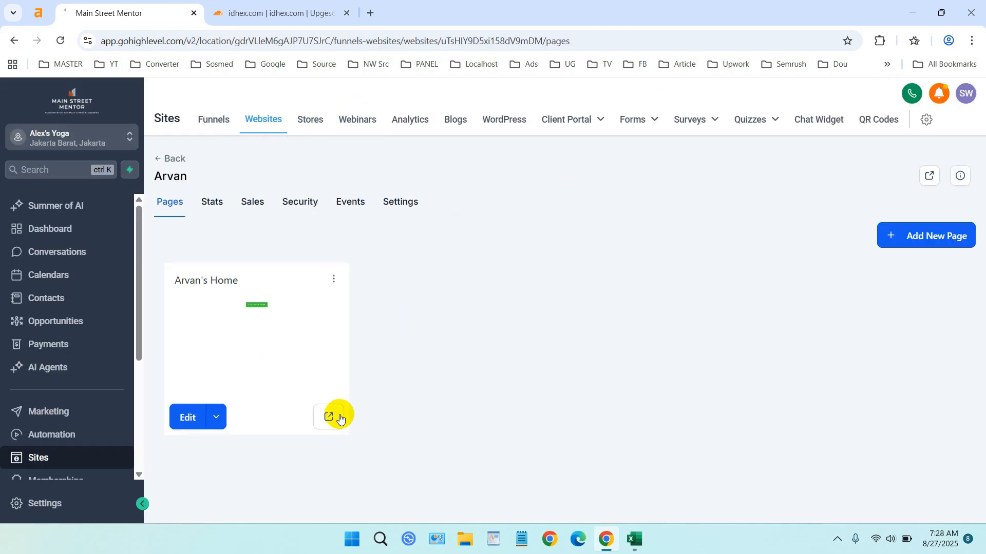
Open the live Arvan's Home page from the website's pages, check its domain and path in the address, and close it.
{"action": "left_click", "coordinate": [330, 416]}
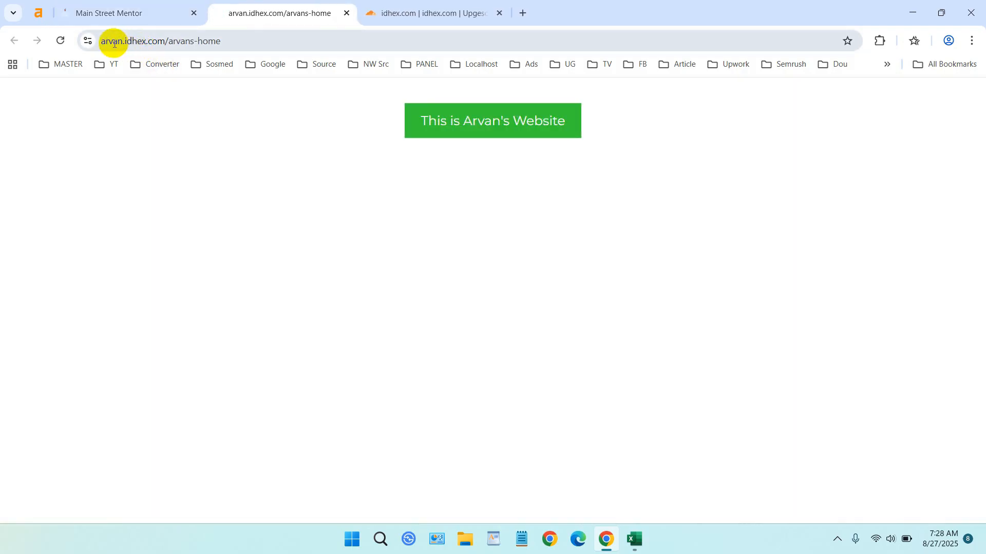
{"action": "left_click_drag", "start_coordinate": [102, 41], "coordinate": [330, 37]}
{"action": "left_click", "coordinate": [195, 41]}
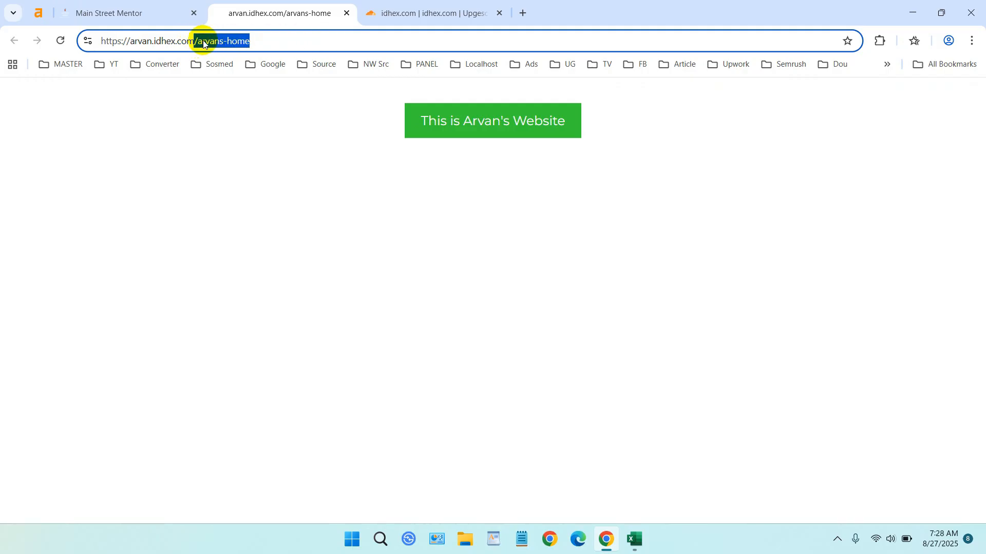
{"action": "left_click", "coordinate": [347, 16]}
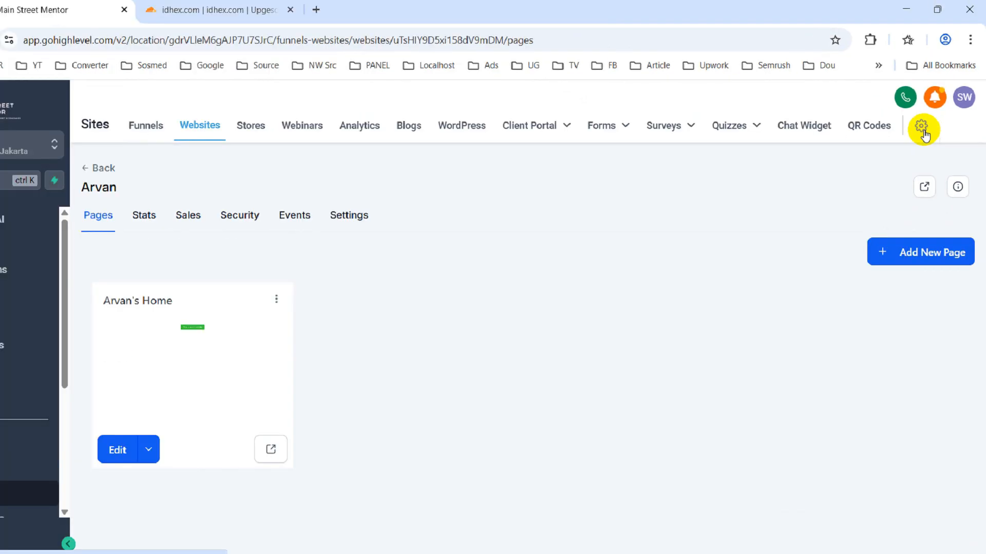
Set the default page of arvan.idhex.com to "Arvan / Arvan's Home" in the domain settings of idhex.com and save it.
{"action": "left_click", "coordinate": [927, 123]}
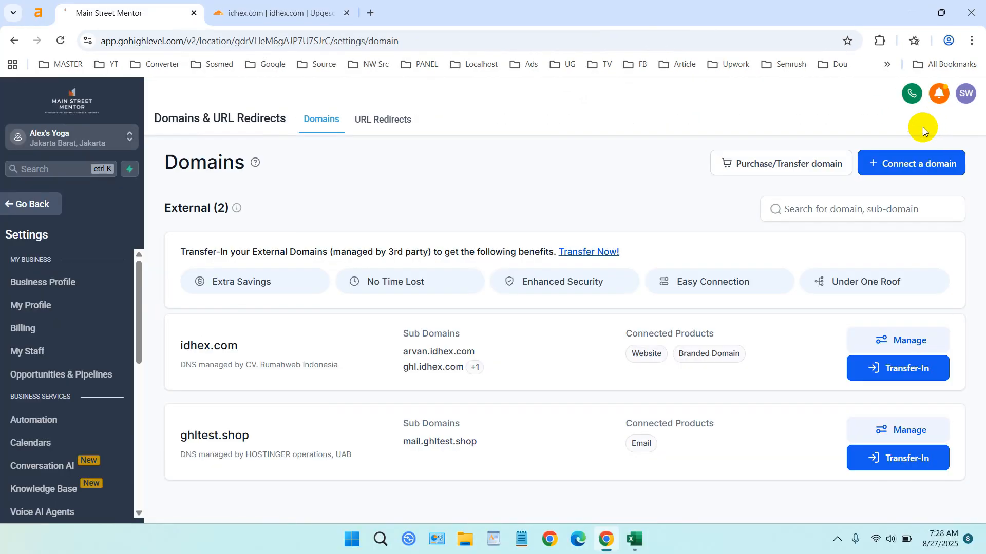
{"action": "left_click", "coordinate": [905, 345]}
{"action": "scroll", "coordinate": [718, 288], "scroll_direction": "down", "scroll_amount": 3}
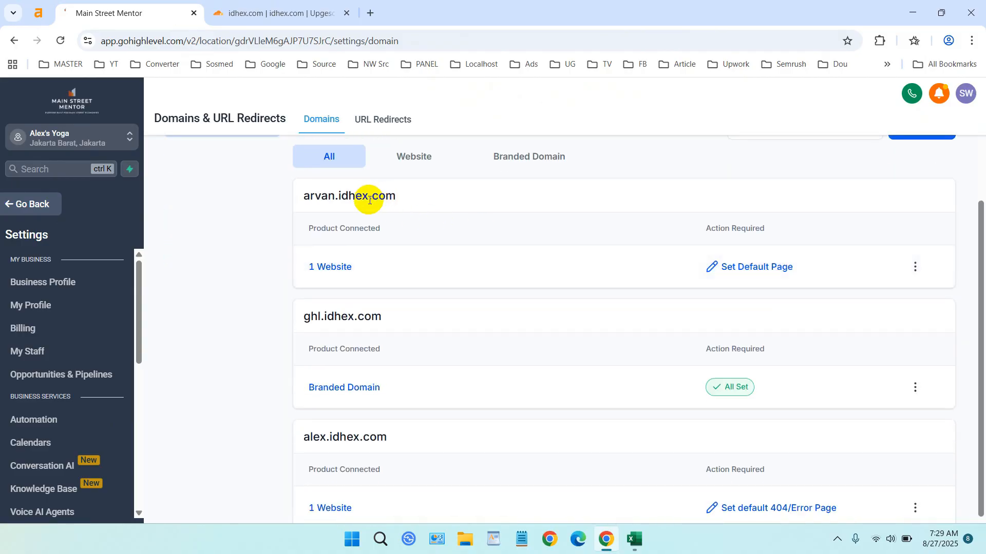
{"action": "left_click", "coordinate": [915, 266]}
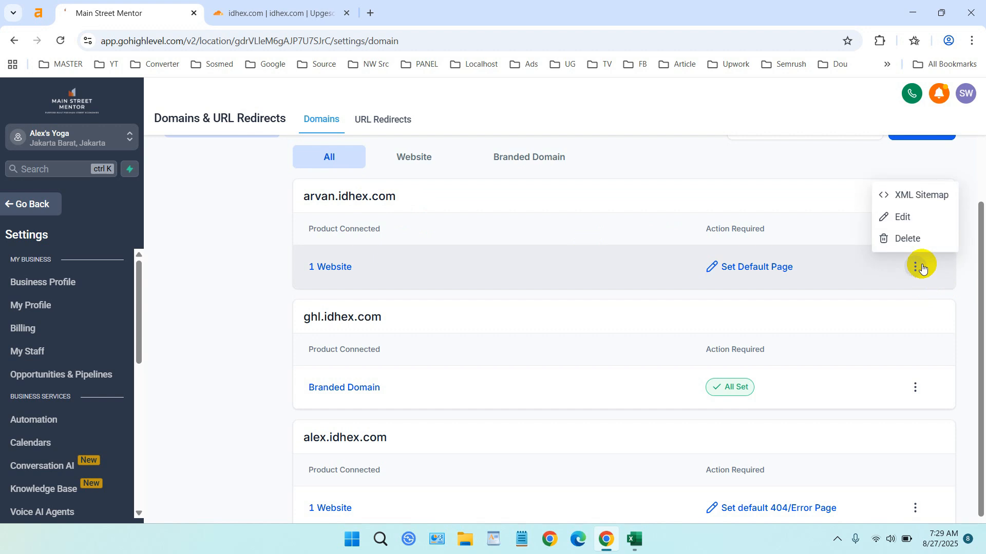
{"action": "left_click", "coordinate": [907, 218]}
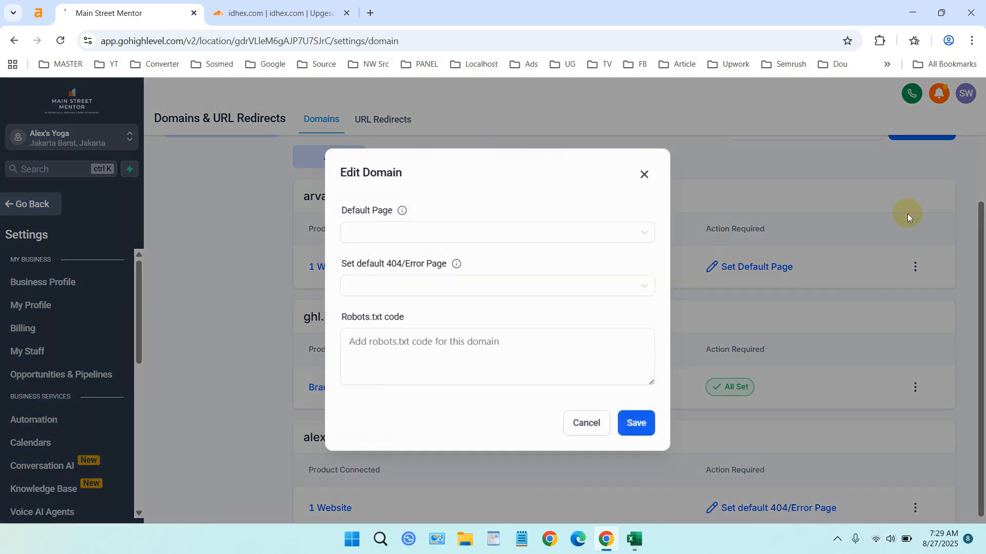
{"action": "left_click", "coordinate": [495, 241]}
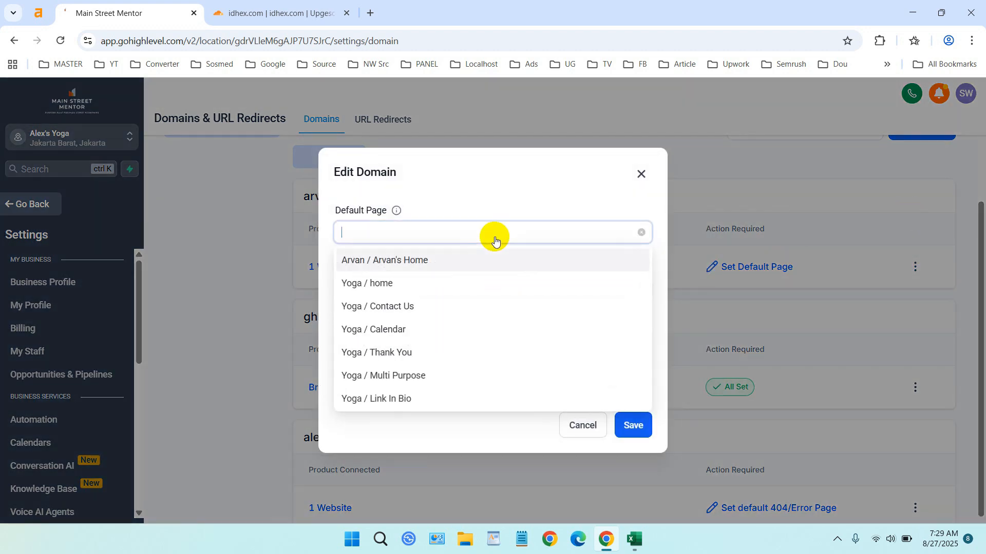
{"action": "left_click", "coordinate": [398, 263]}
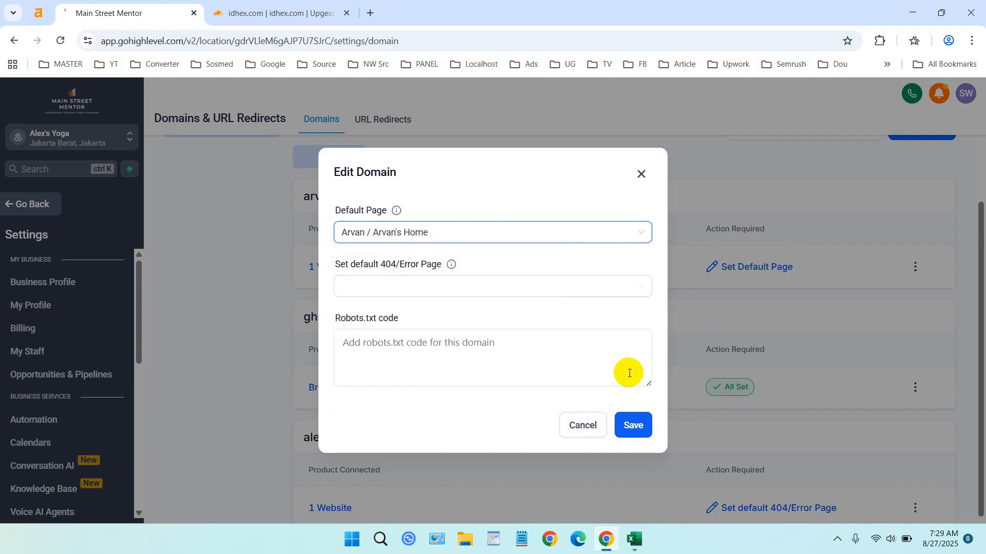
{"action": "left_click", "coordinate": [636, 426]}
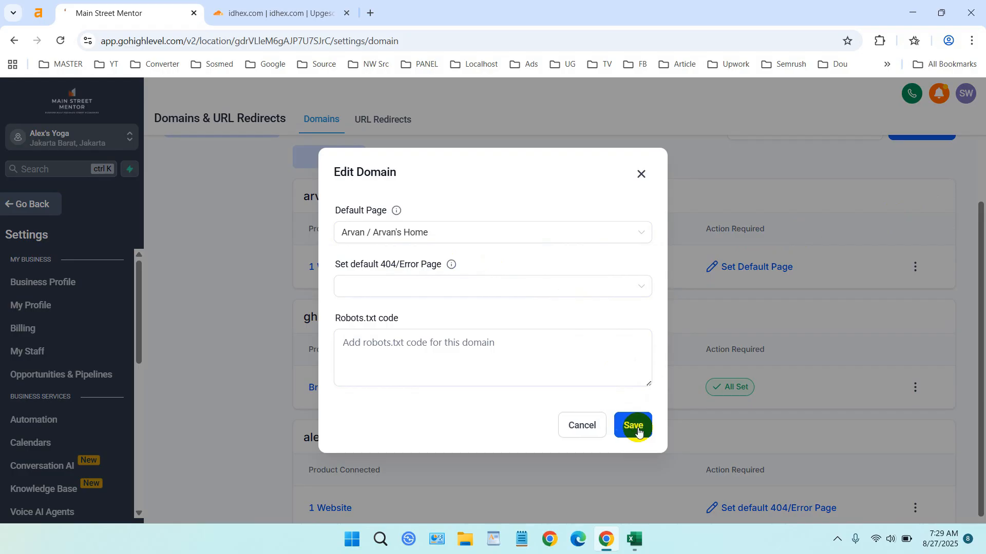
{"action": "left_click", "coordinate": [639, 433]}
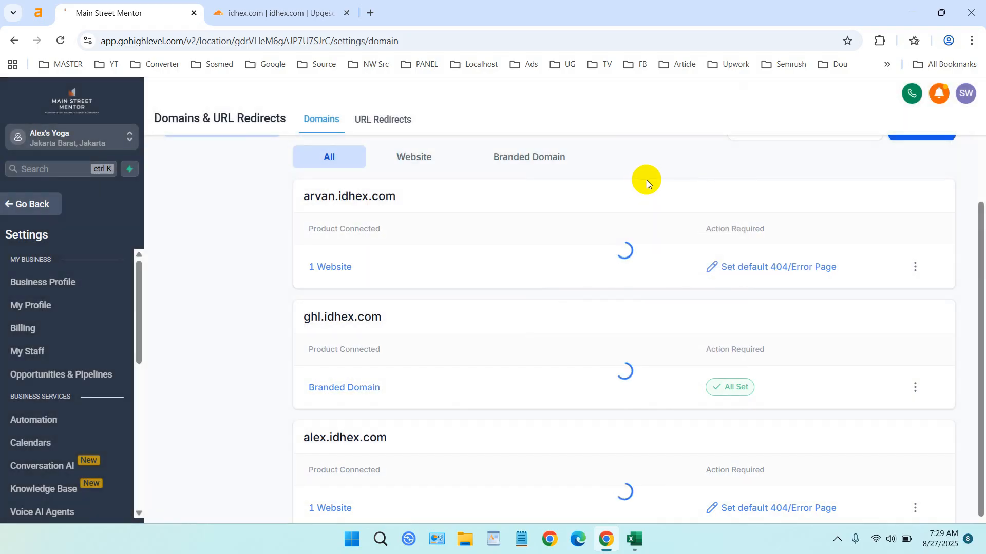
Open arvan.idhex.com in a new browser tab and check that the root address loads the home page.
{"action": "left_click_drag", "start_coordinate": [409, 189], "coordinate": [307, 191]}
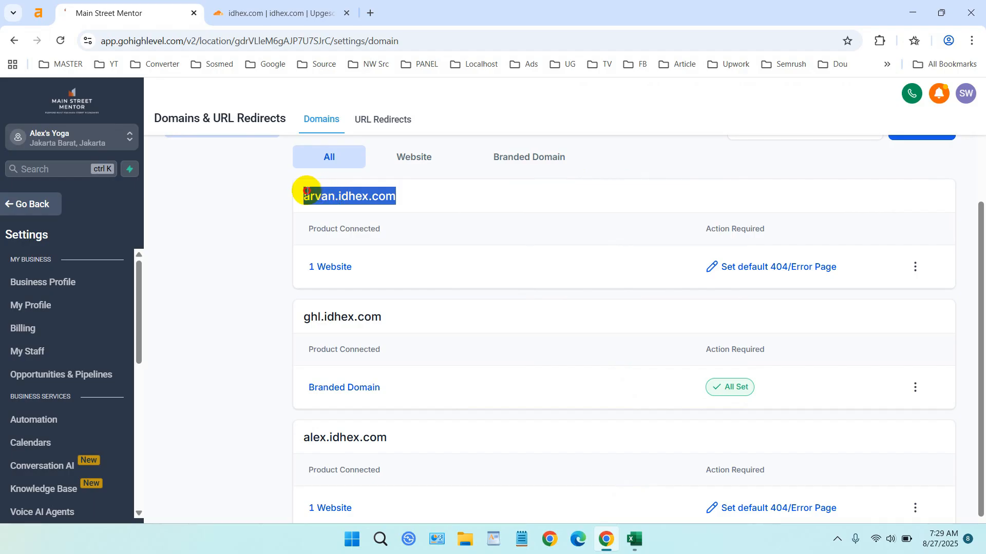
{"action": "right_click", "coordinate": [306, 195]}
{"action": "left_click", "coordinate": [381, 240]}
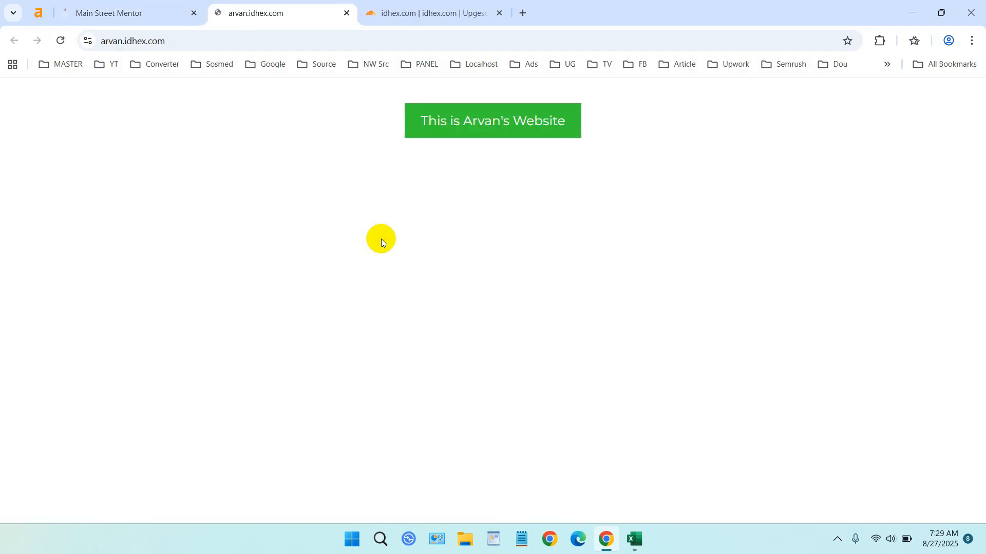
{"action": "left_click", "coordinate": [242, 36]}
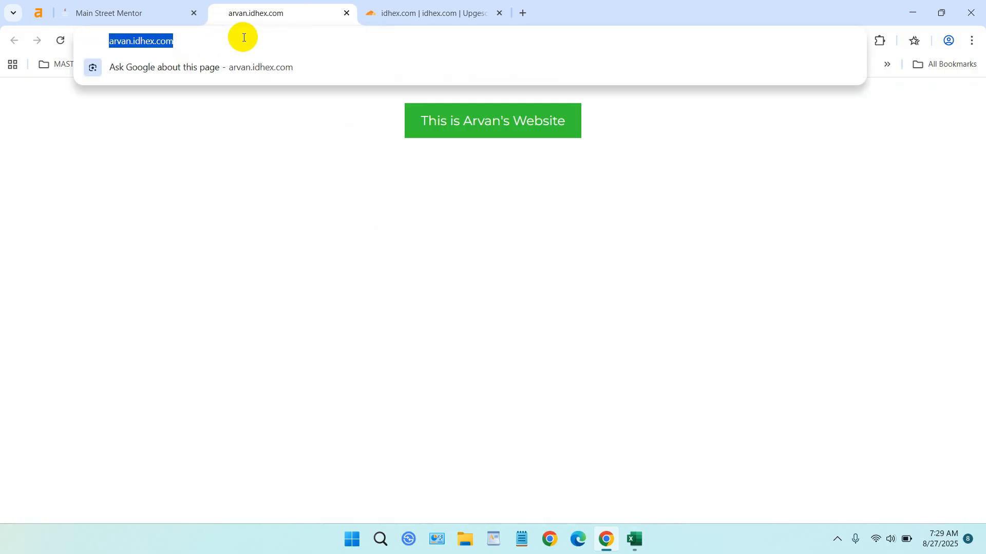
{"action": "left_click", "coordinate": [266, 40]}
{"action": "left_click", "coordinate": [447, 160]}
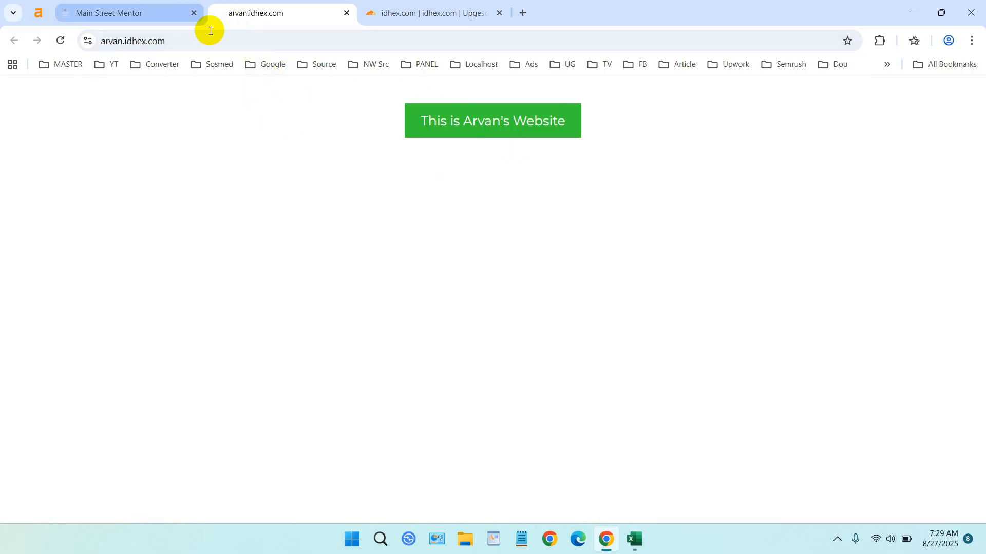
Return to HighLevel, leave the idhex.com subdomain details, and reopen the domain overview from the Arvan website's pages.
{"action": "left_click", "coordinate": [109, 4]}
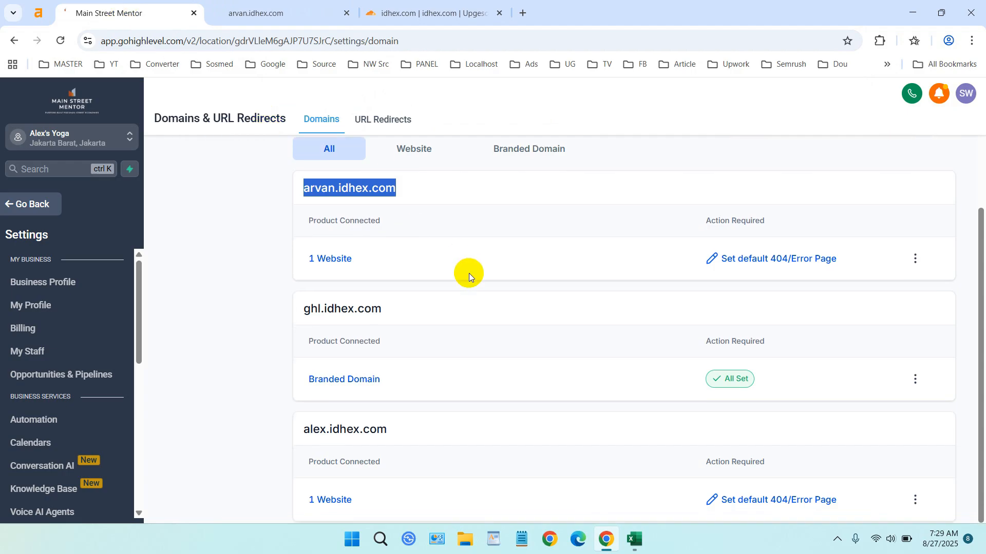
{"action": "scroll", "coordinate": [468, 272], "scroll_direction": "up", "scroll_amount": 3}
{"action": "left_click", "coordinate": [175, 164]}
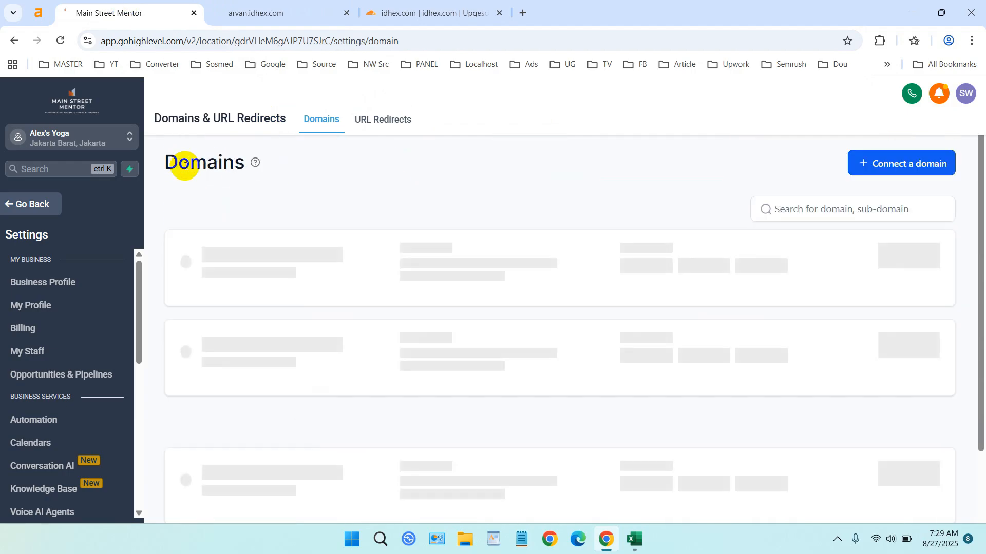
{"action": "left_click", "coordinate": [42, 211]}
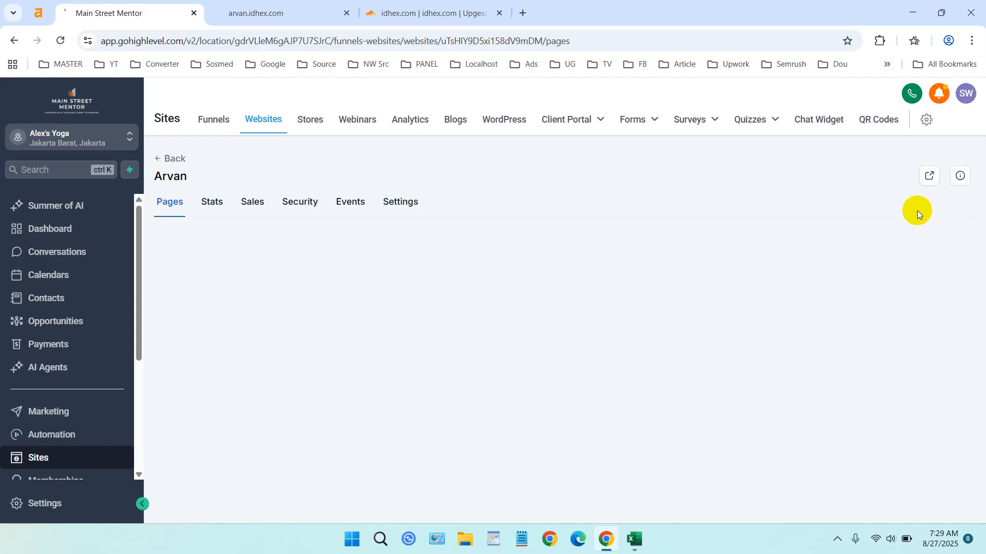
{"action": "left_click", "coordinate": [927, 119]}
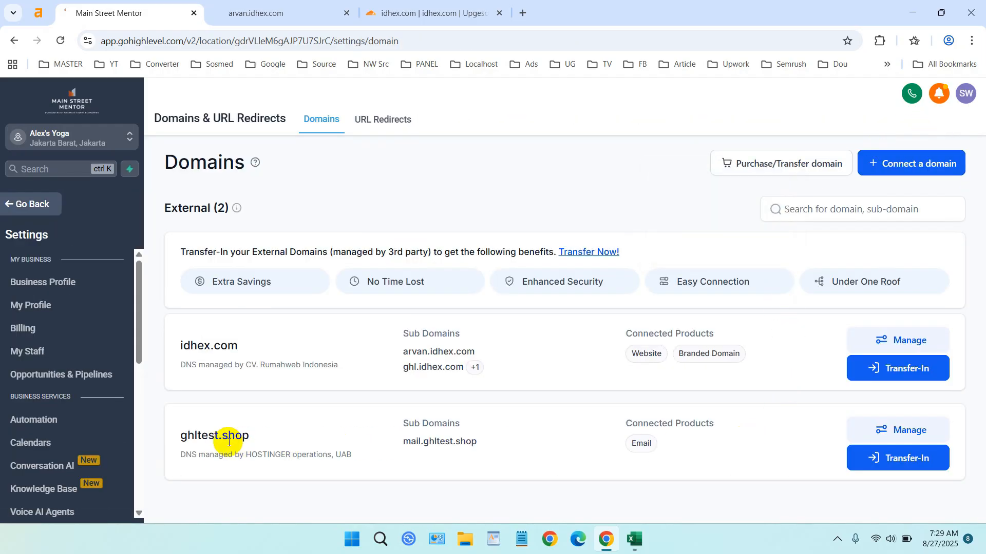
Open the Branded Domain connection option for a new domain and examine the Branded Domain setting in the Business Profile.
{"action": "left_click", "coordinate": [925, 162]}
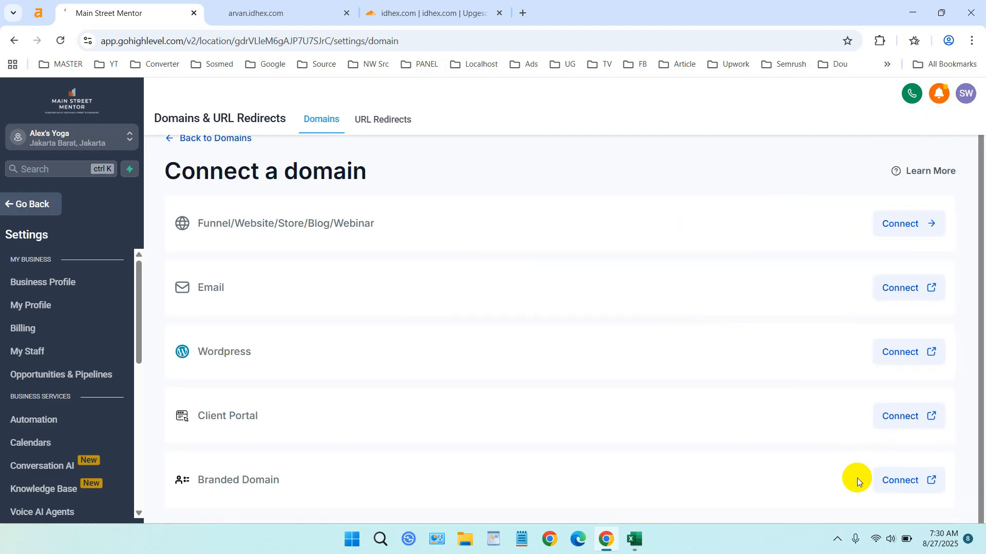
{"action": "left_click", "coordinate": [896, 483]}
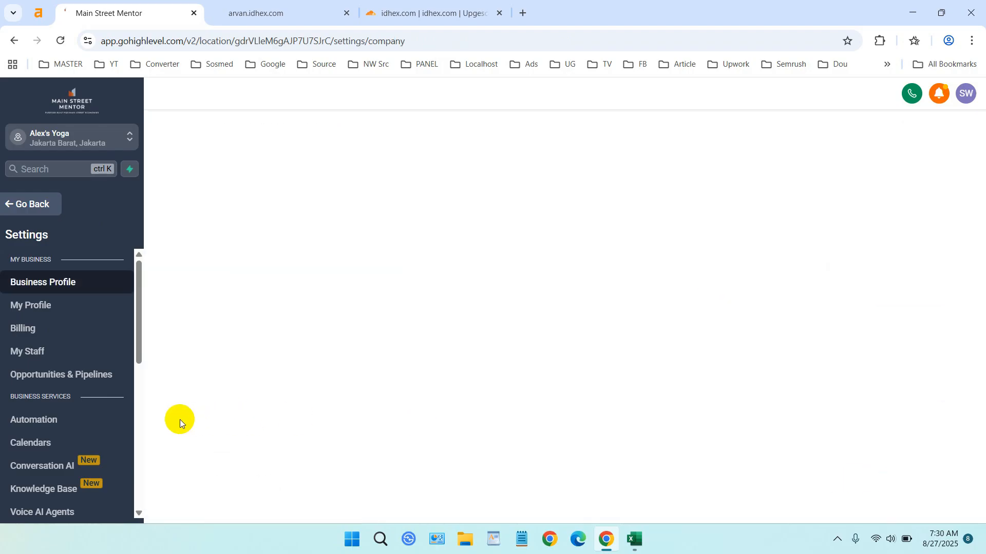
{"action": "left_click", "coordinate": [74, 282]}
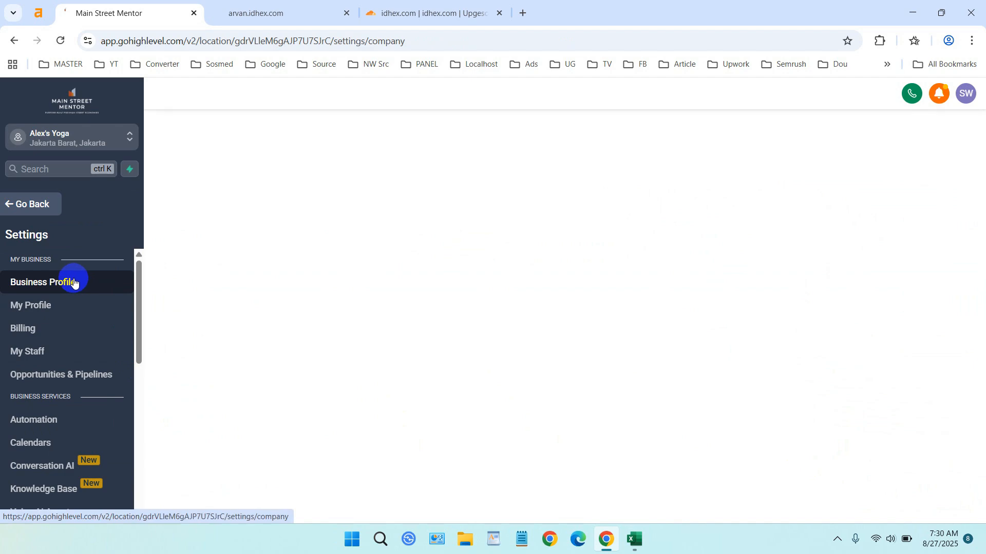
{"action": "scroll", "coordinate": [275, 334], "scroll_direction": "down", "scroll_amount": 8}
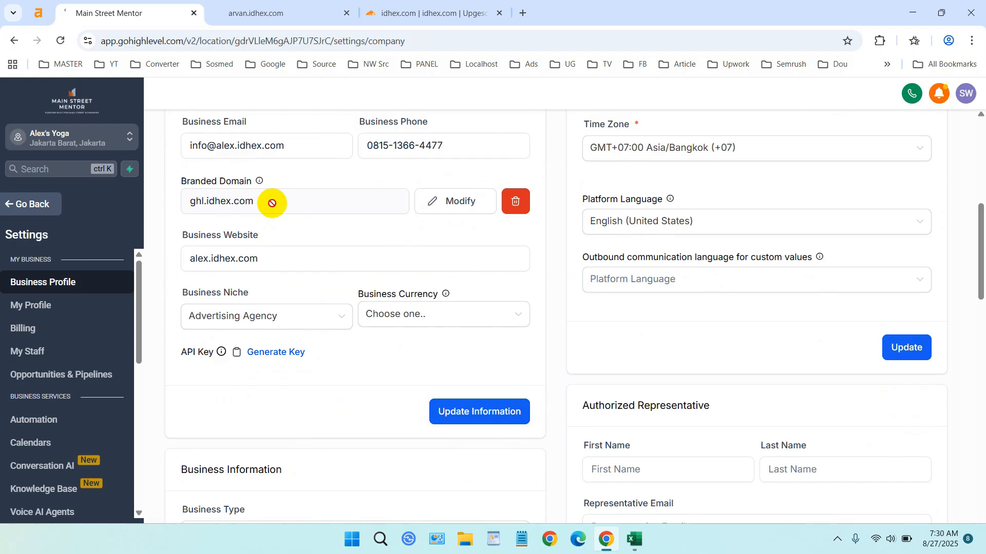
{"action": "left_click_drag", "start_coordinate": [272, 202], "coordinate": [176, 199]}
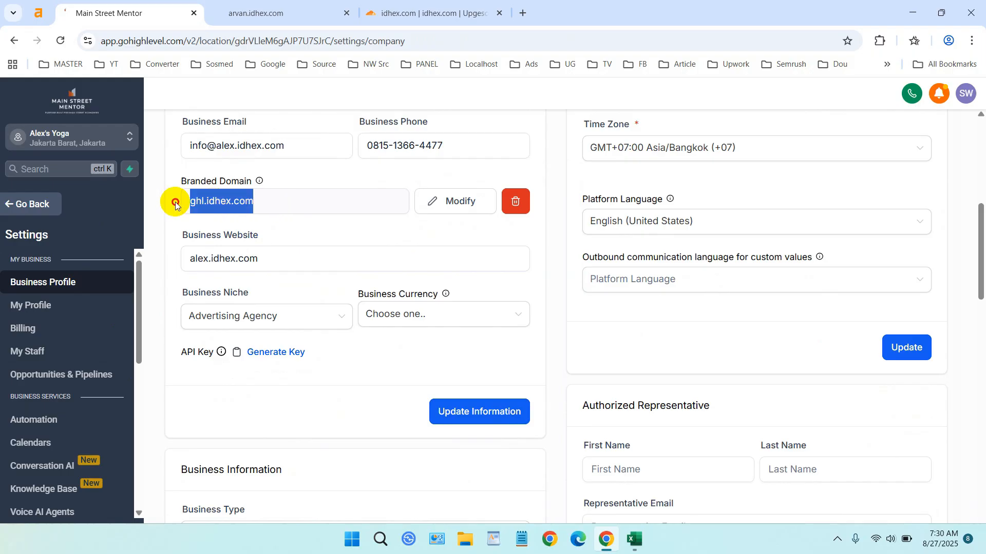
{"action": "left_click", "coordinate": [284, 183]}
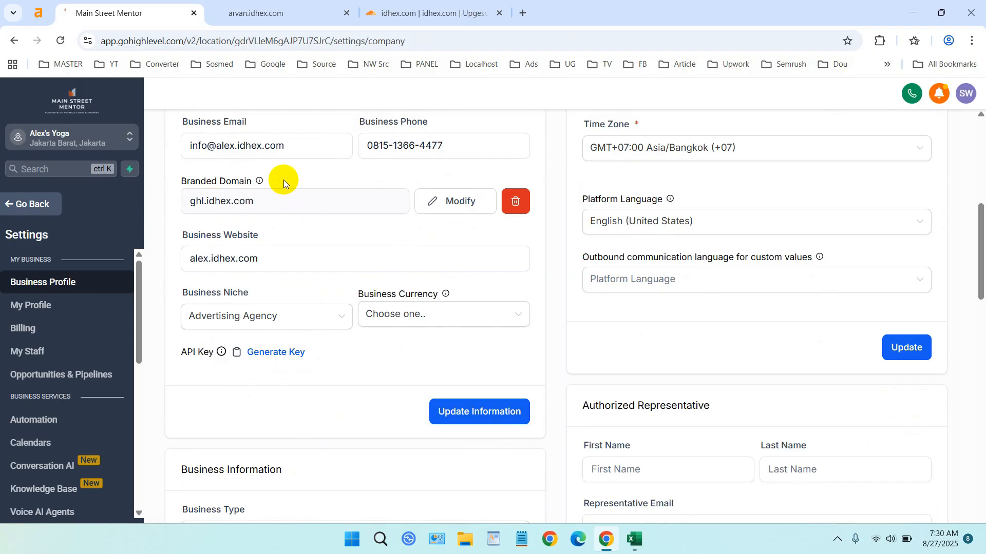